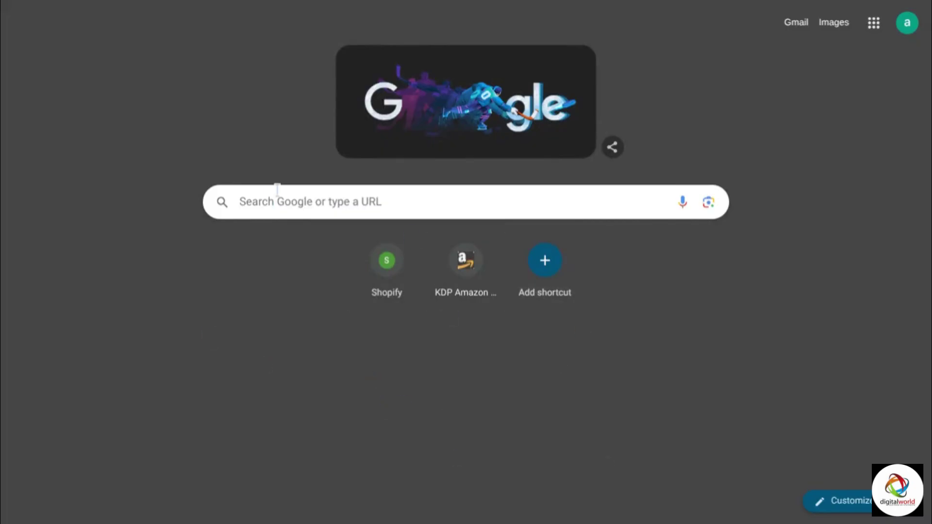
Search Google for Canva and open its official website from the results.
{"action": "left_click", "coordinate": [269, 211]}
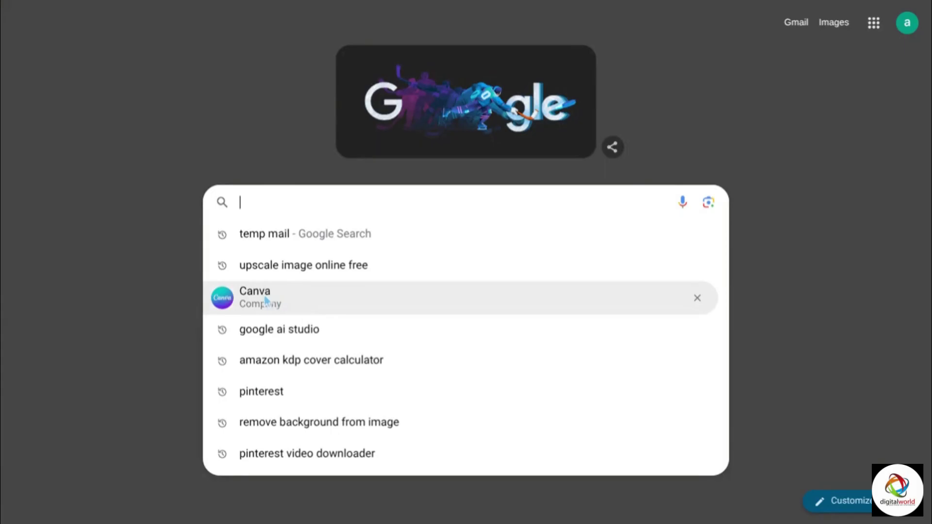
{"action": "left_click", "coordinate": [293, 305]}
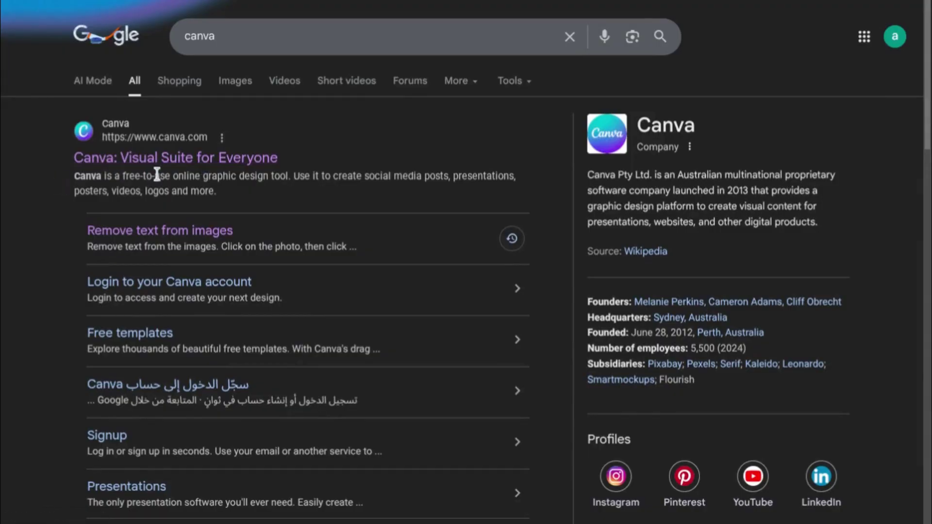
{"action": "left_click", "coordinate": [181, 167]}
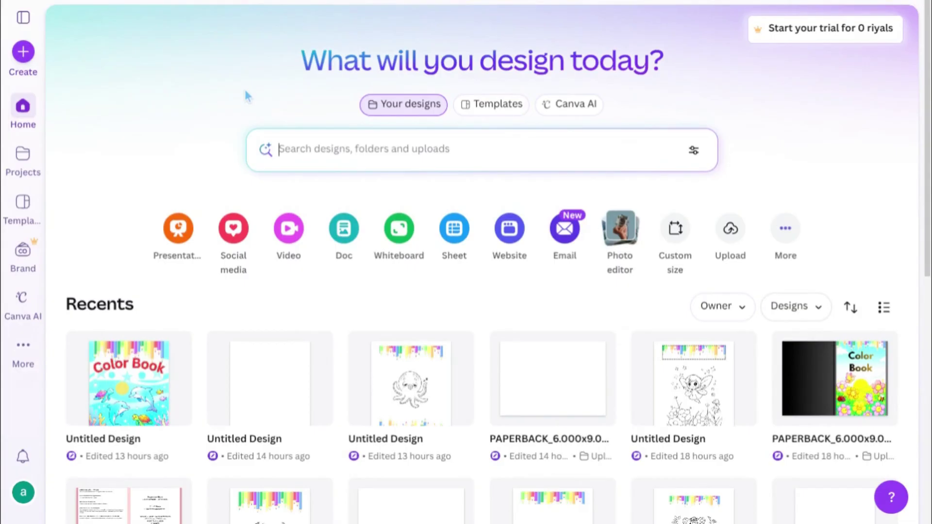
Create a new design in the YouTube Video (Landscape) format, 1920 × 1080 px, from the YouTube social media formats.
{"action": "left_click_drag", "start_coordinate": [927, 132], "coordinate": [906, 351]}
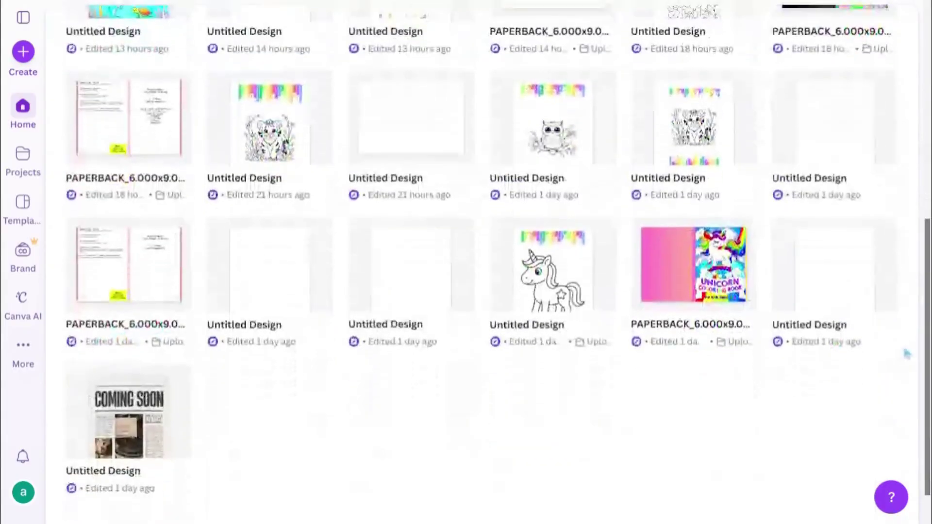
{"action": "scroll", "coordinate": [907, 350], "scroll_direction": "up", "scroll_amount": 15}
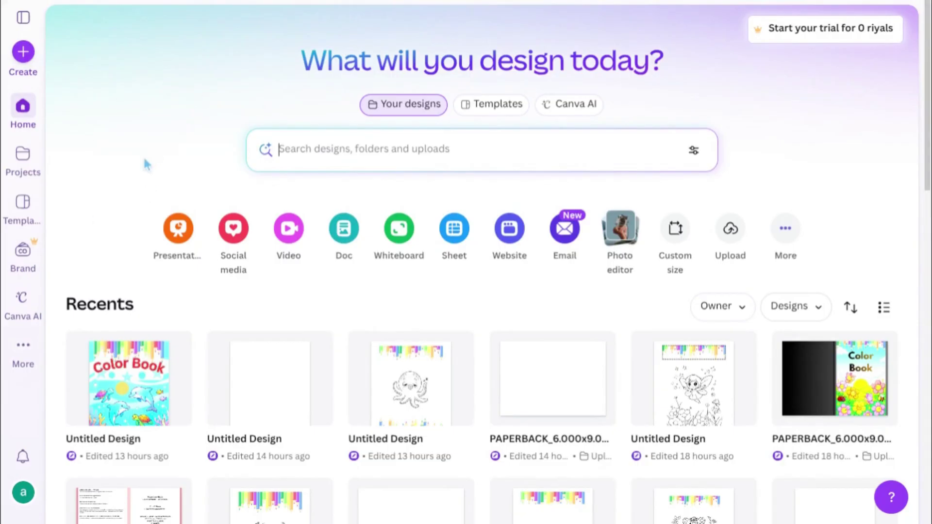
{"action": "left_click", "coordinate": [233, 239]}
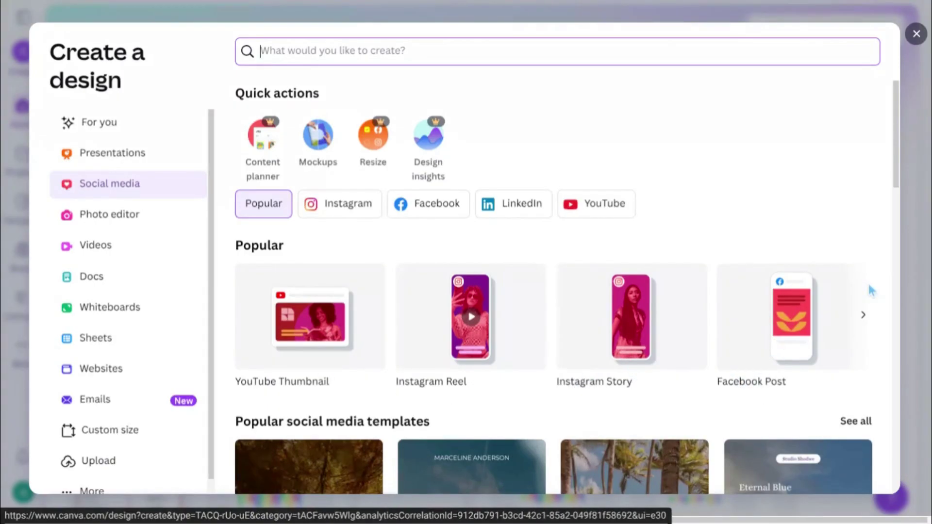
{"action": "mouse_move", "coordinate": [897, 184]}
{"action": "left_mouse_down"}
{"action": "mouse_move", "coordinate": [905, 247]}
{"action": "mouse_move", "coordinate": [896, 355]}
{"action": "mouse_move", "coordinate": [893, 201]}
{"action": "left_mouse_up"}
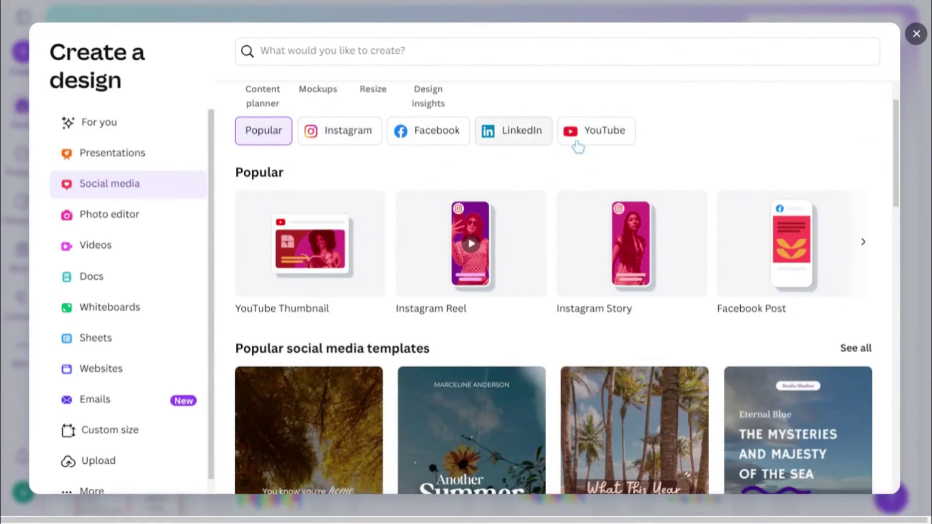
{"action": "left_click", "coordinate": [598, 139]}
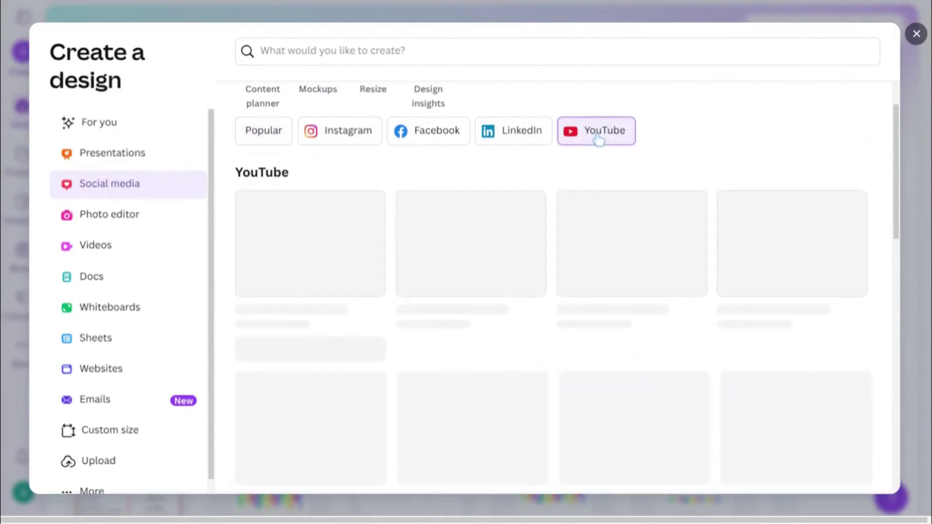
{"action": "scroll", "coordinate": [599, 140], "scroll_direction": "up", "scroll_amount": 2}
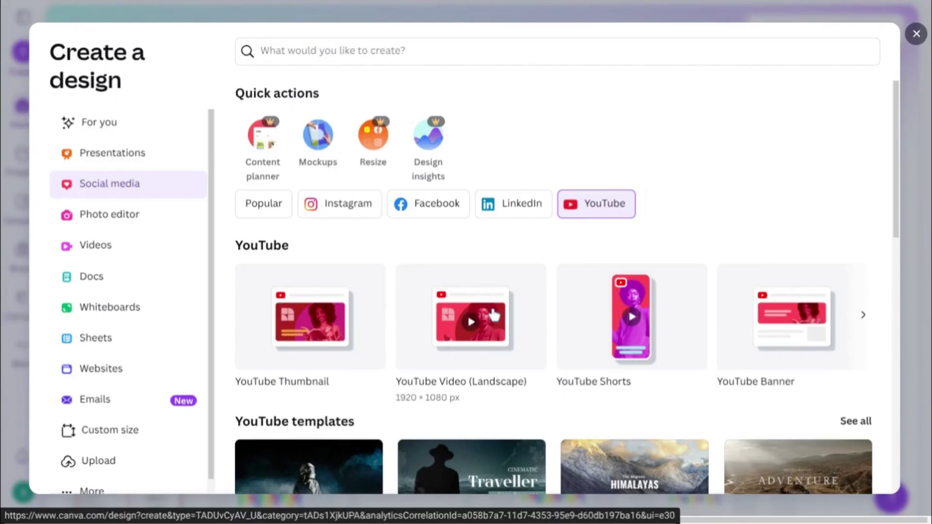
{"action": "left_click", "coordinate": [449, 334]}
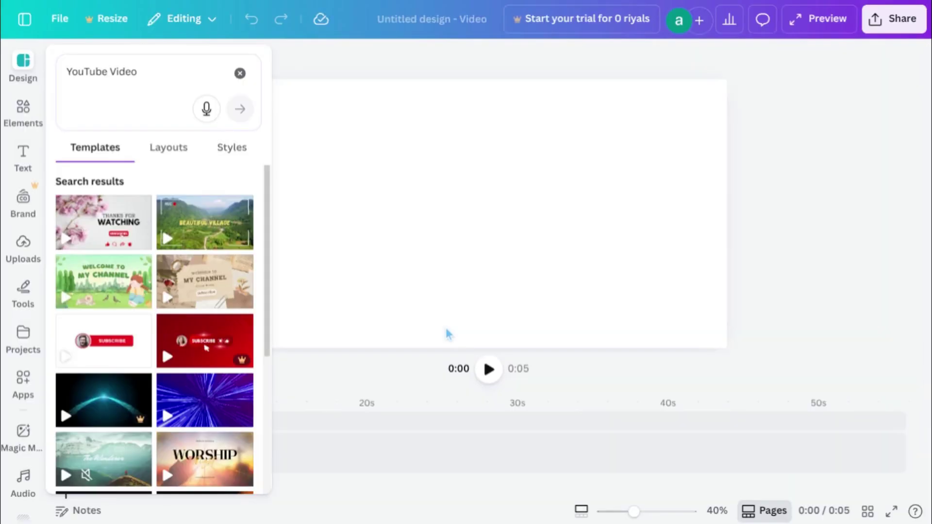
Look through the suggested YouTube Video templates for the blank design.
{"action": "mouse_move", "coordinate": [197, 228]}
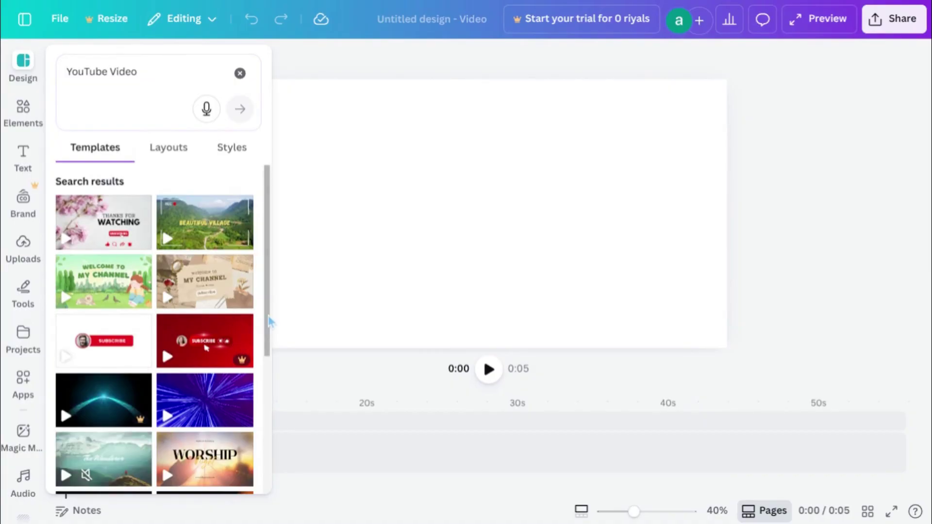
{"action": "left_click_drag", "start_coordinate": [266, 322], "coordinate": [241, 495]}
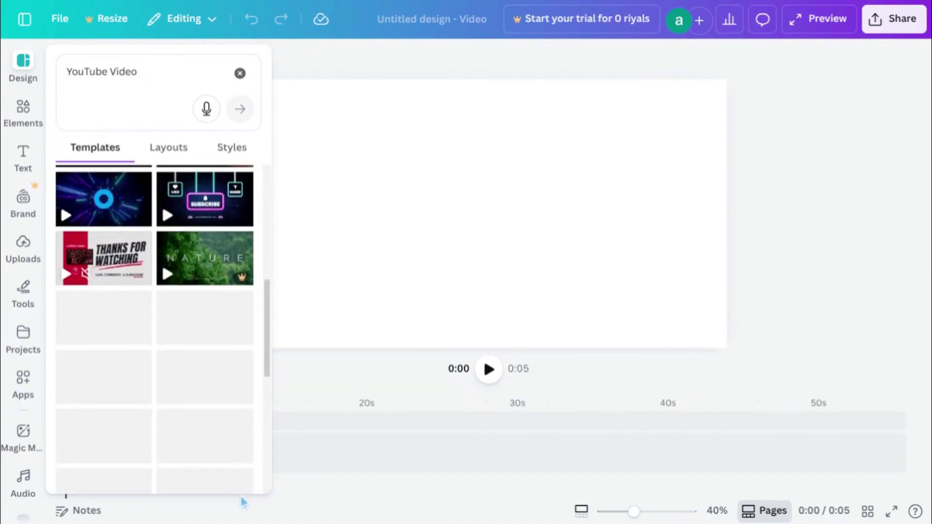
{"action": "left_click_drag", "start_coordinate": [267, 324], "coordinate": [274, 300]}
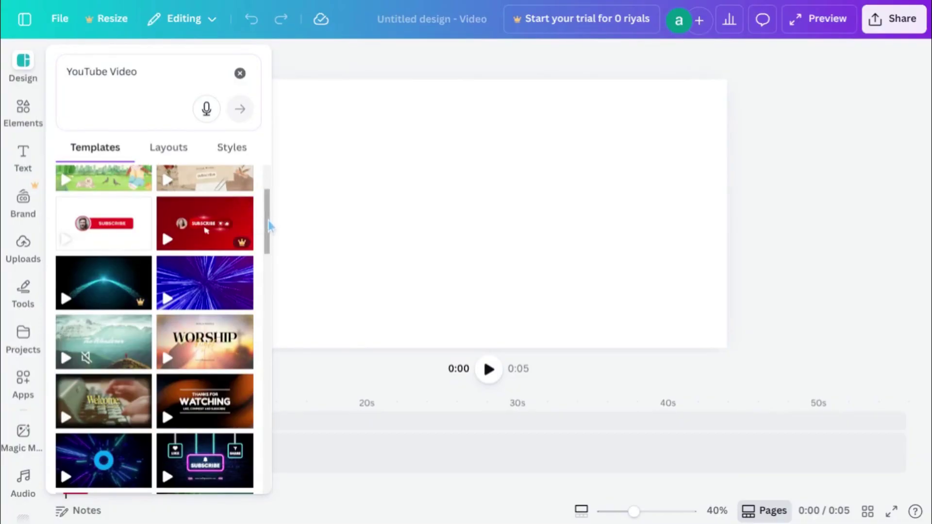
{"action": "left_click_drag", "start_coordinate": [266, 235], "coordinate": [266, 350]}
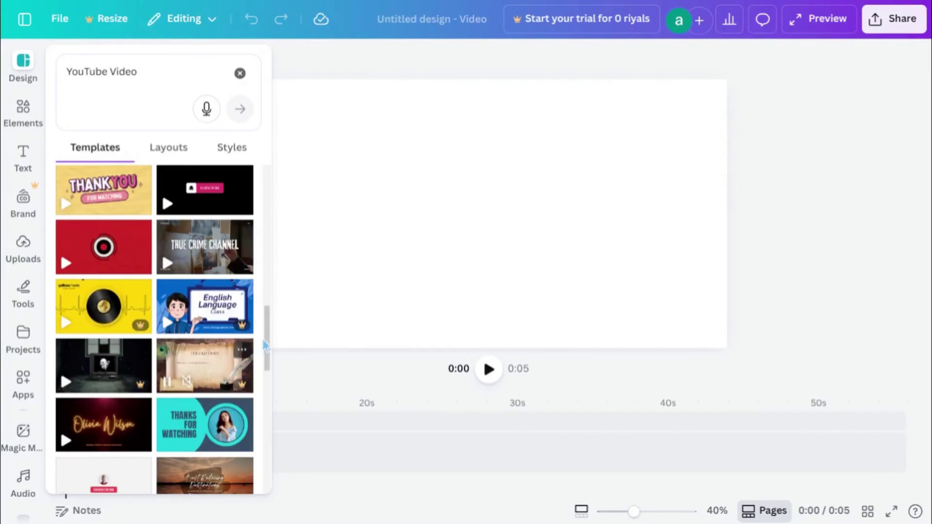
{"action": "left_click_drag", "start_coordinate": [265, 344], "coordinate": [271, 211]}
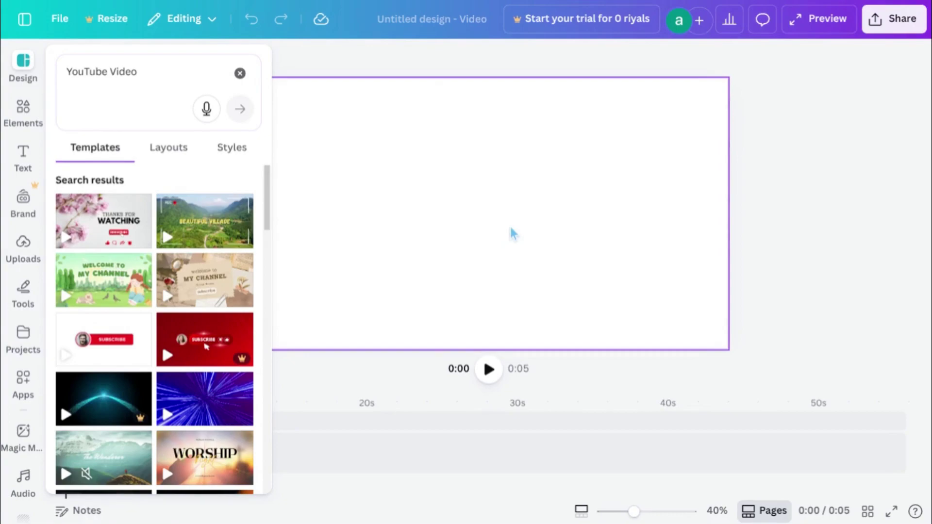
Add the uploaded 8.0 s video of the masked man in a yellow shirt as the first clip.
{"action": "left_click", "coordinate": [25, 248]}
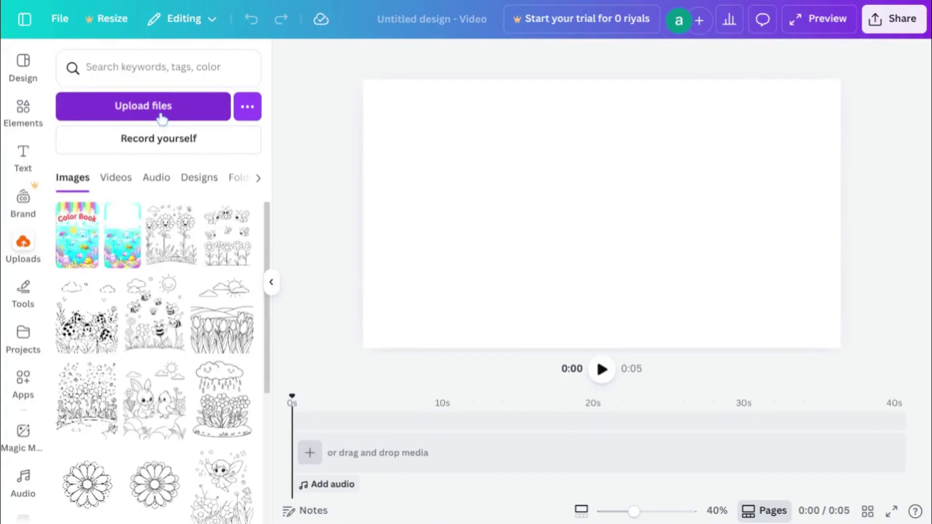
{"action": "left_click", "coordinate": [161, 118]}
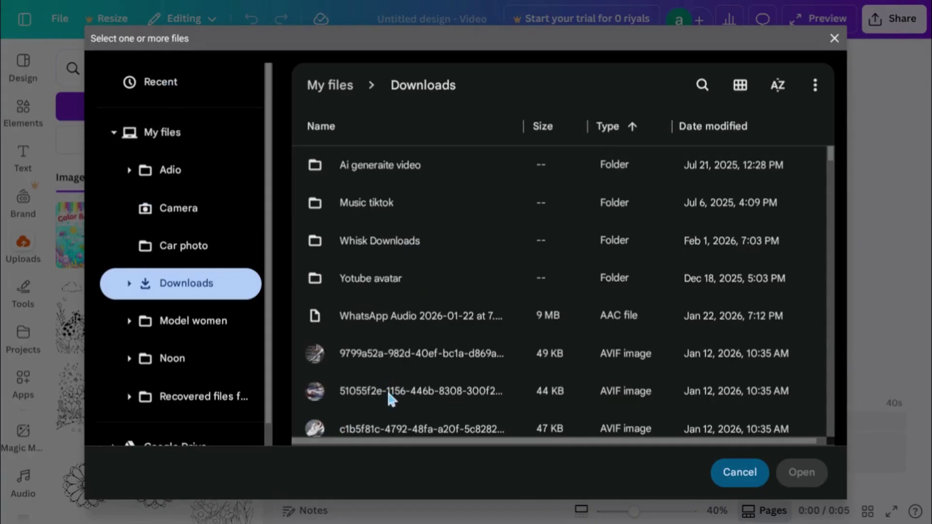
{"action": "left_click", "coordinate": [835, 39]}
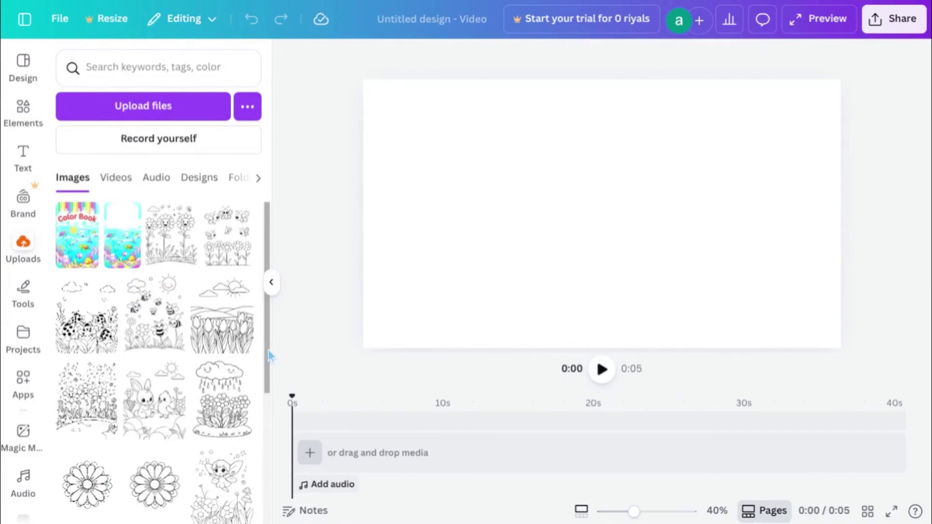
{"action": "left_click_drag", "start_coordinate": [267, 356], "coordinate": [257, 491]}
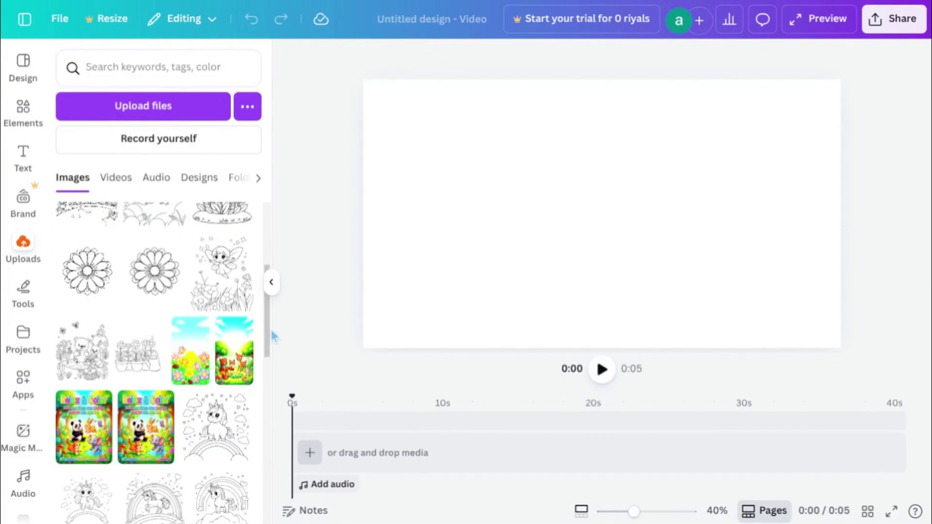
{"action": "left_click", "coordinate": [118, 180]}
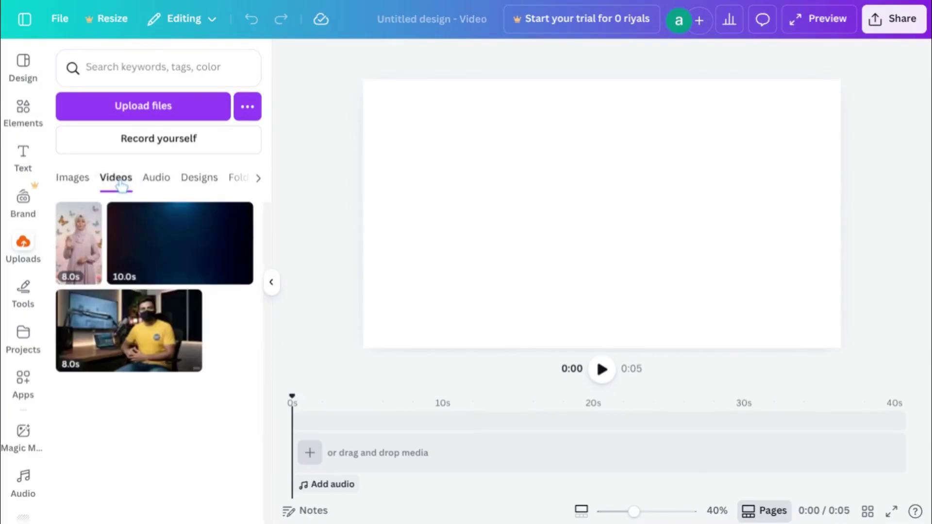
{"action": "mouse_move", "coordinate": [124, 354]}
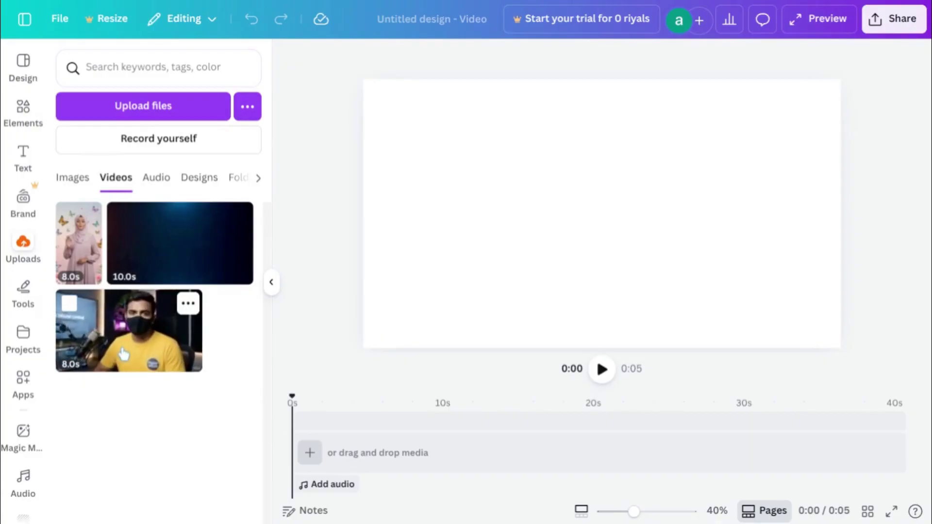
{"action": "left_click", "coordinate": [124, 354]}
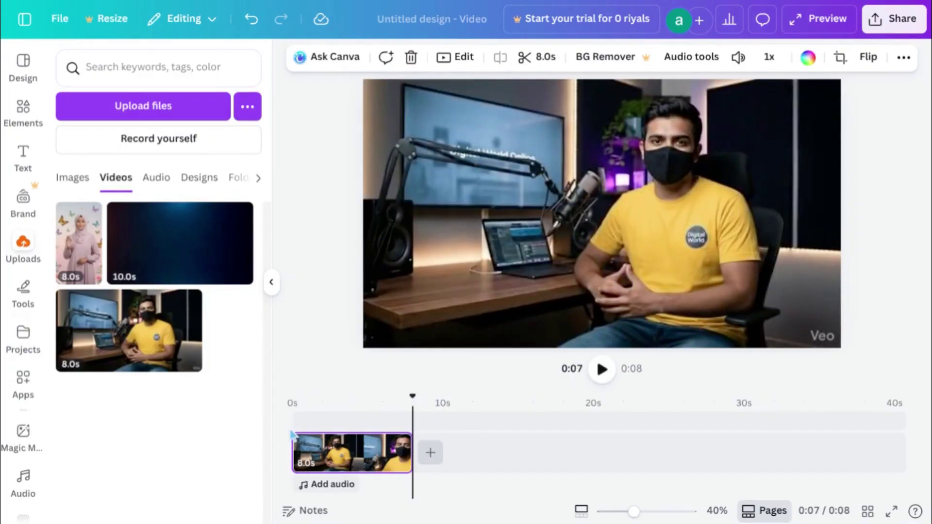
Append the uploaded 10.0 s dark blue intro video after the first clip on the timeline.
{"action": "left_click", "coordinate": [297, 413]}
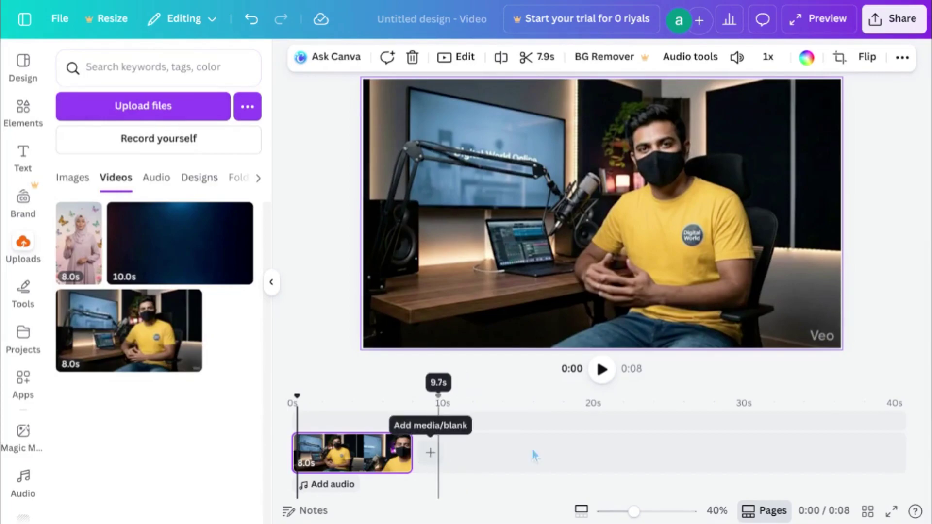
{"action": "left_click", "coordinate": [429, 455]}
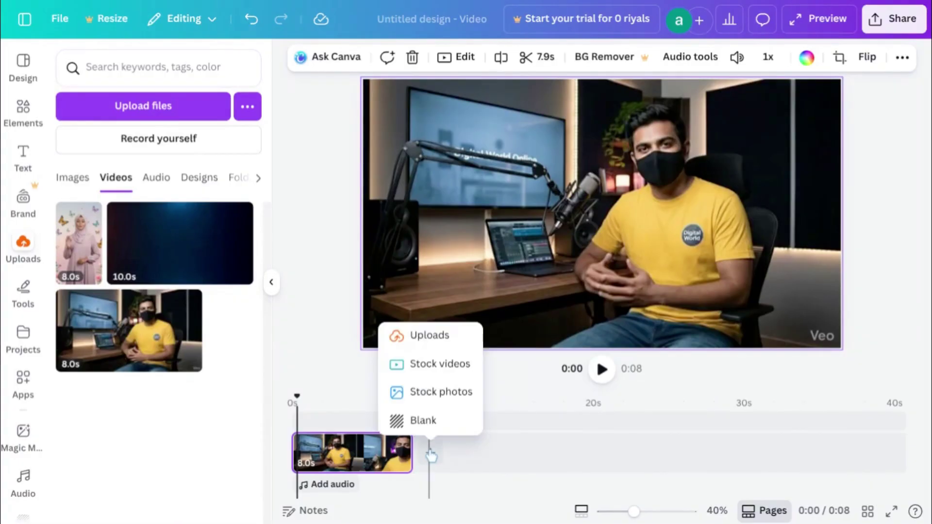
{"action": "left_click", "coordinate": [427, 335]}
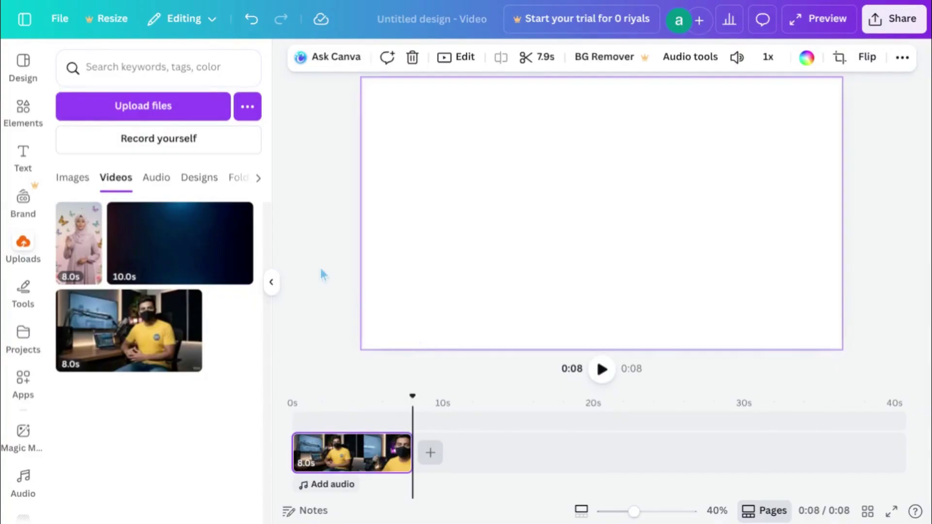
{"action": "left_click", "coordinate": [181, 257]}
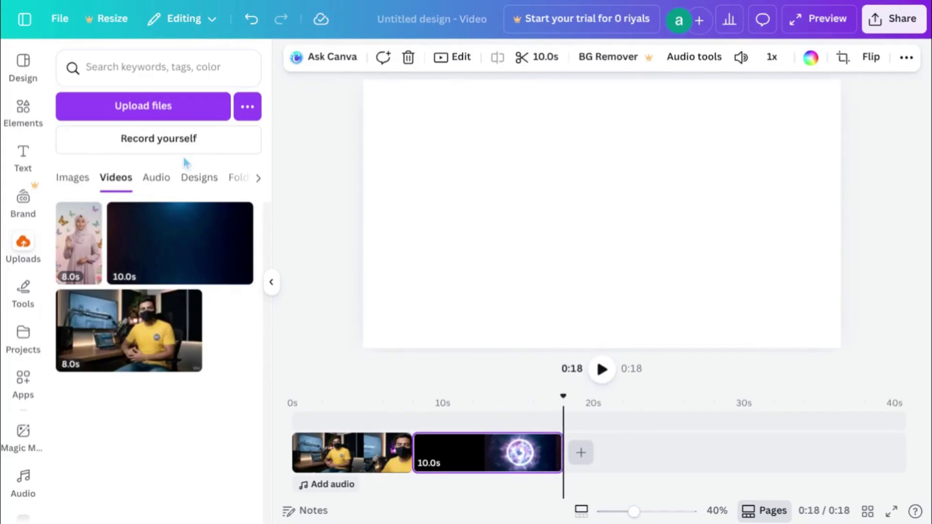
Preview the second clip by playing it from about 9.5 s, and pause once its title text is shown.
{"action": "left_click", "coordinate": [492, 420]}
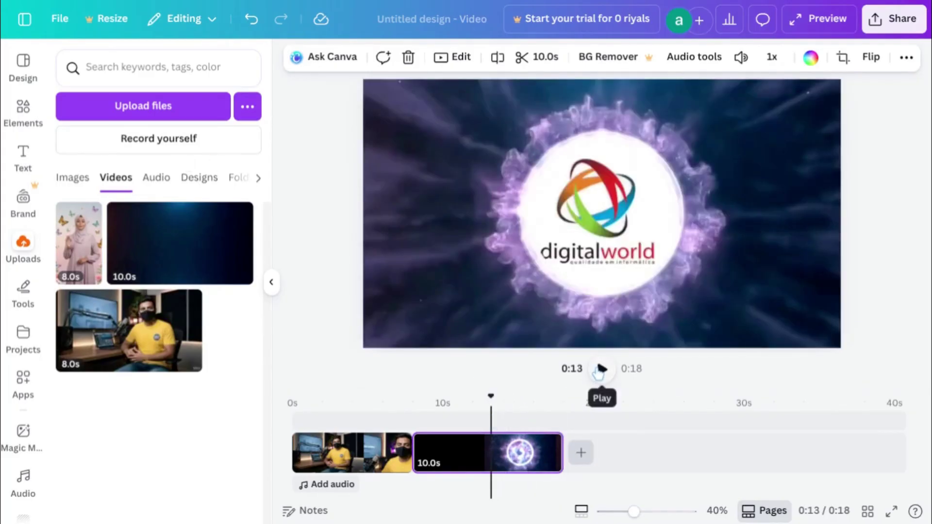
{"action": "left_click", "coordinate": [439, 425]}
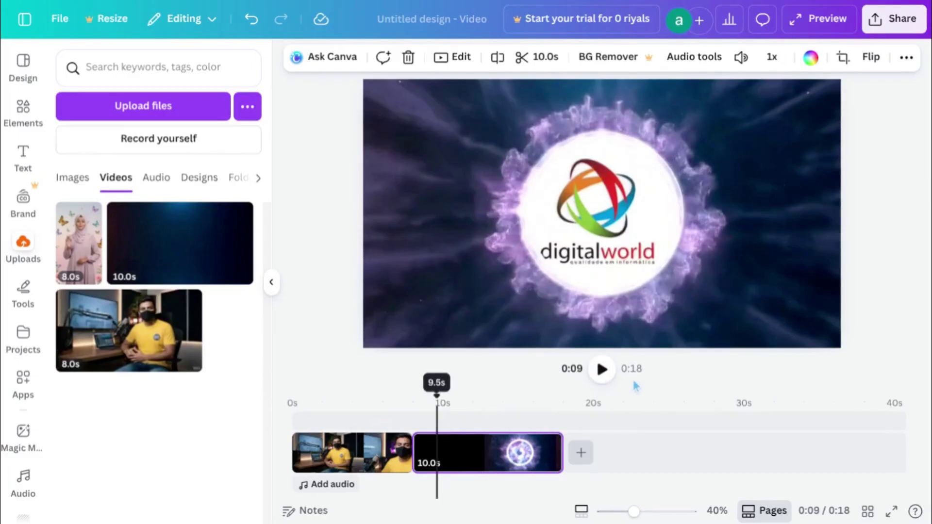
{"action": "left_click", "coordinate": [602, 370]}
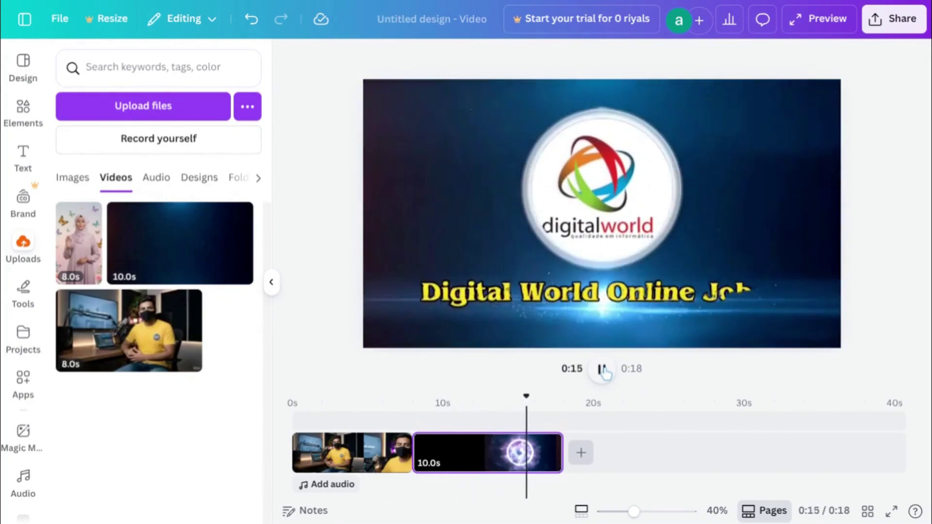
{"action": "left_click", "coordinate": [602, 370]}
{"action": "left_click", "coordinate": [603, 370]}
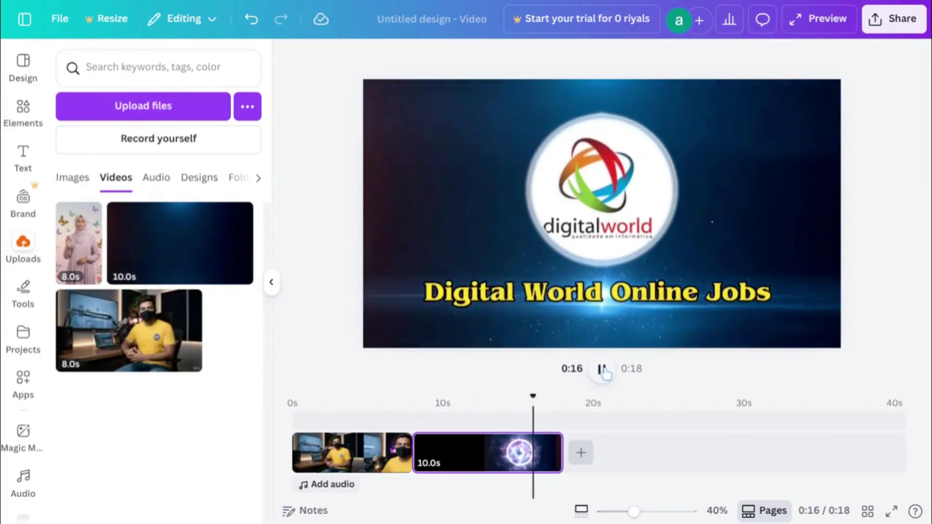
{"action": "left_click", "coordinate": [602, 369]}
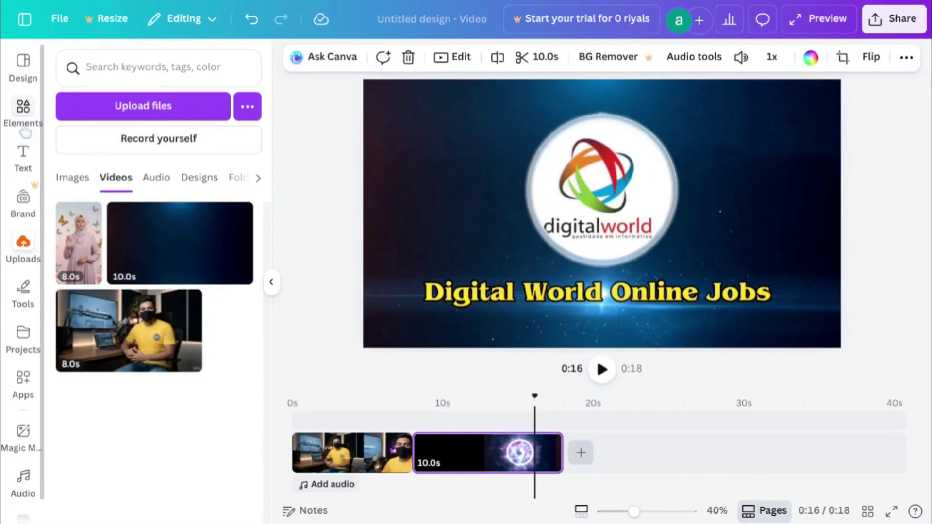
Search the elements for "like share subscribe" and limit the results to graphics.
{"action": "left_click", "coordinate": [23, 108]}
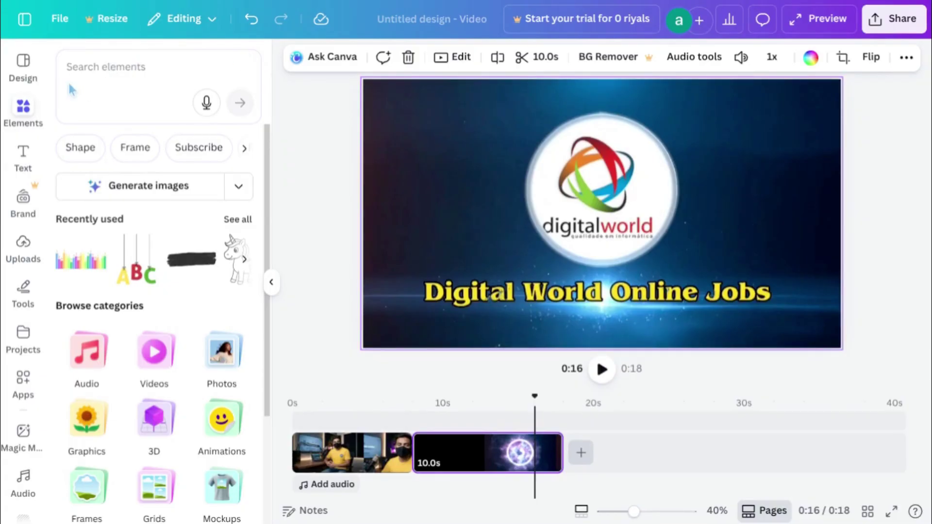
{"action": "left_click", "coordinate": [92, 70]}
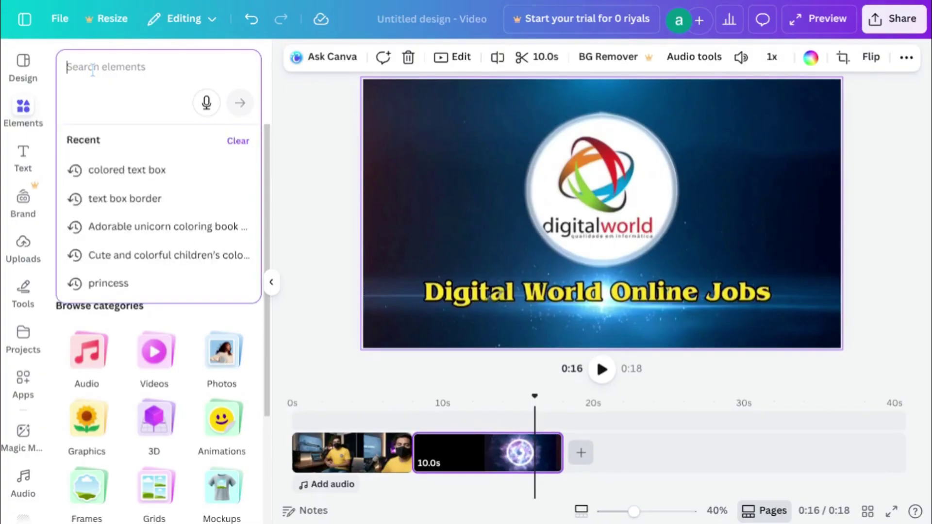
{"action": "type", "text": "like"}
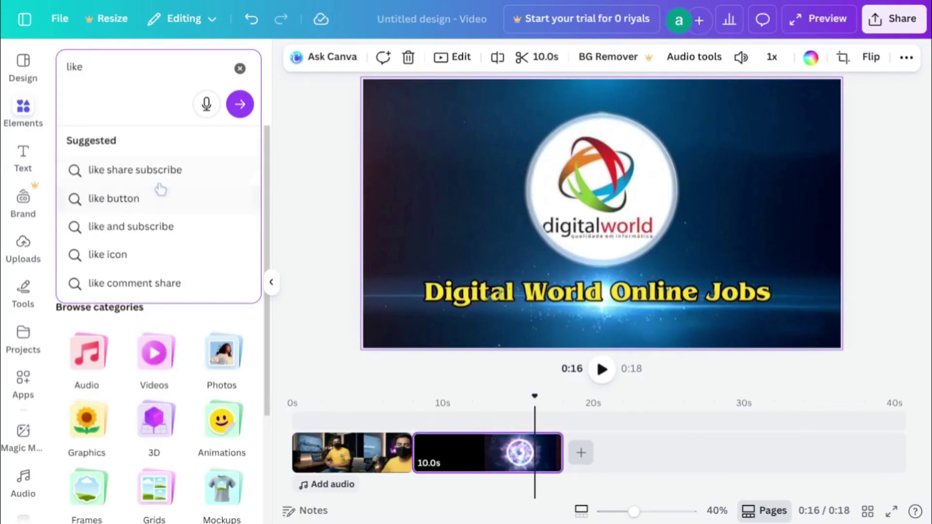
{"action": "left_click", "coordinate": [158, 170]}
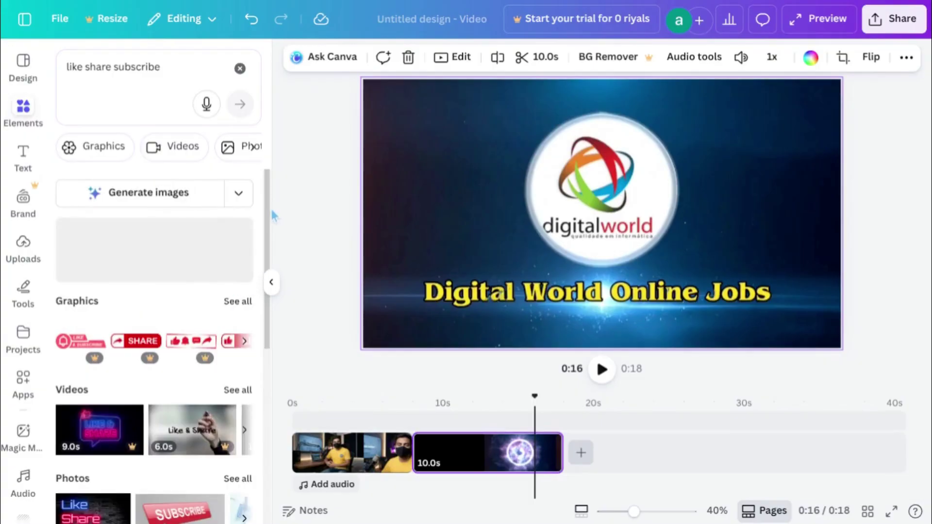
{"action": "mouse_move", "coordinate": [271, 214]}
{"action": "left_mouse_down"}
{"action": "mouse_move", "coordinate": [271, 360]}
{"action": "mouse_move", "coordinate": [270, 218]}
{"action": "left_mouse_up"}
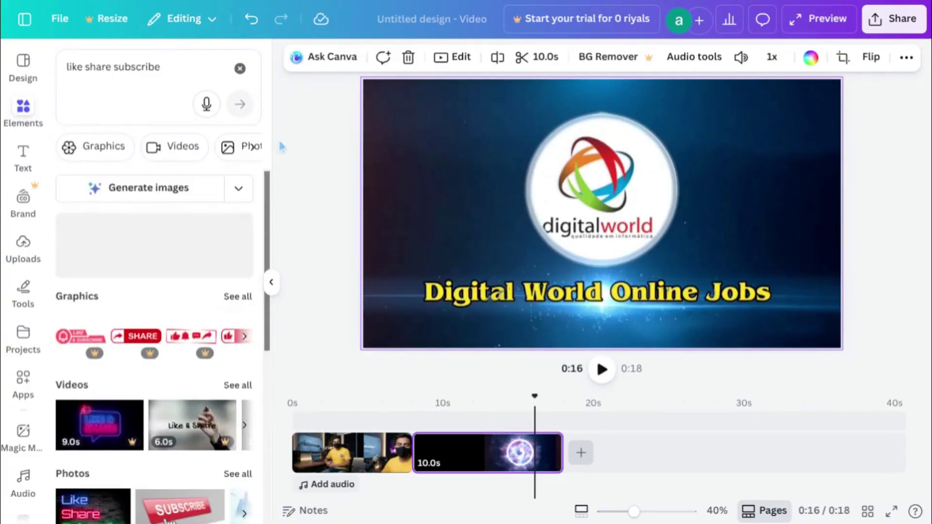
{"action": "left_click", "coordinate": [103, 150]}
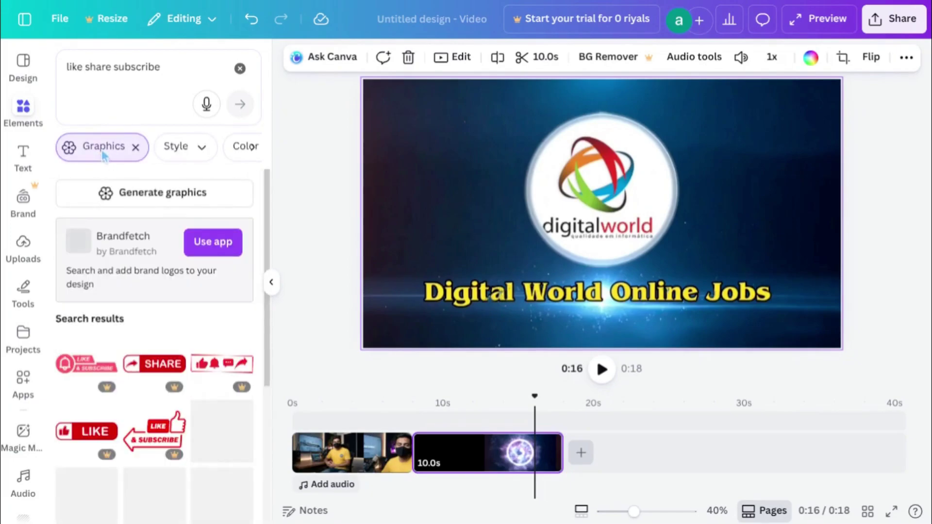
Find the red SUSCRÍBETE graphic with a bell and hand cursor in the results and add it over the second clip.
{"action": "left_click_drag", "start_coordinate": [273, 234], "coordinate": [284, 371]}
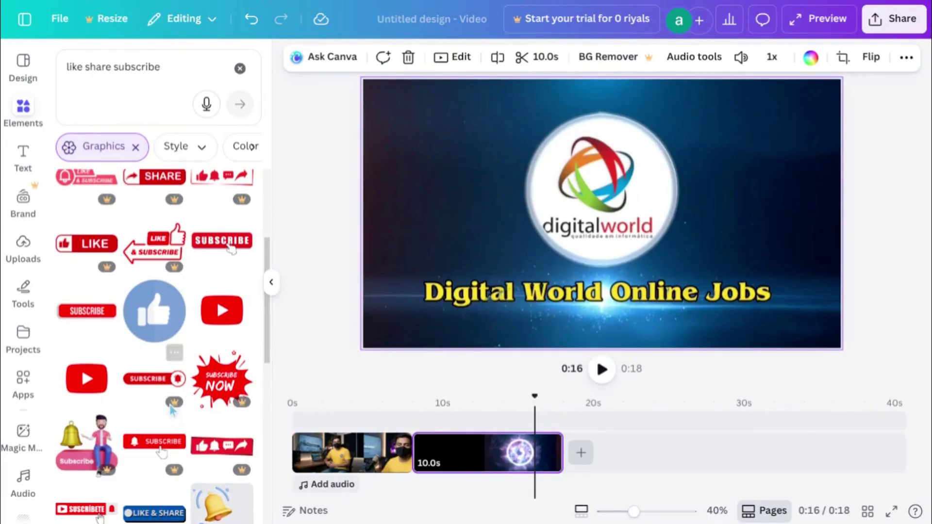
{"action": "mouse_move", "coordinate": [178, 412]}
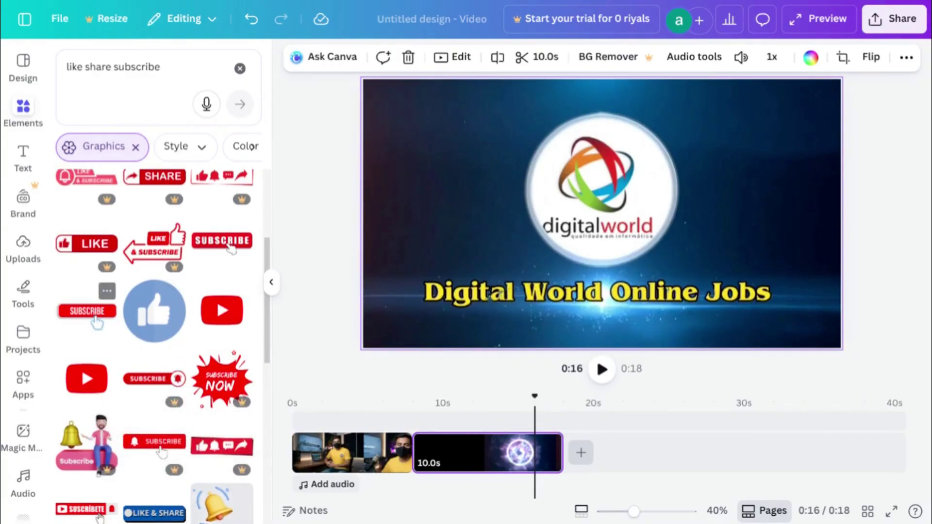
{"action": "mouse_move", "coordinate": [269, 265]}
{"action": "left_mouse_down"}
{"action": "mouse_move", "coordinate": [271, 202]}
{"action": "mouse_move", "coordinate": [271, 262]}
{"action": "left_mouse_up"}
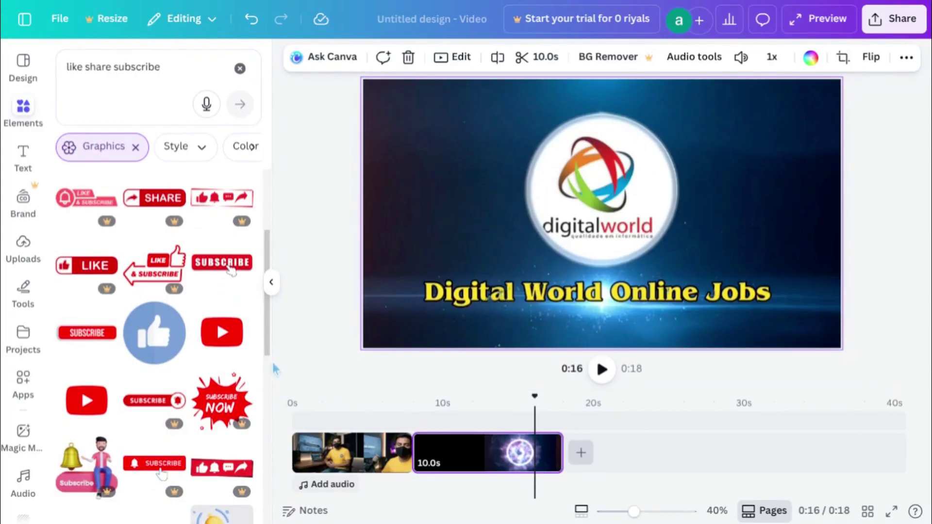
{"action": "left_click_drag", "start_coordinate": [275, 370], "coordinate": [280, 434]}
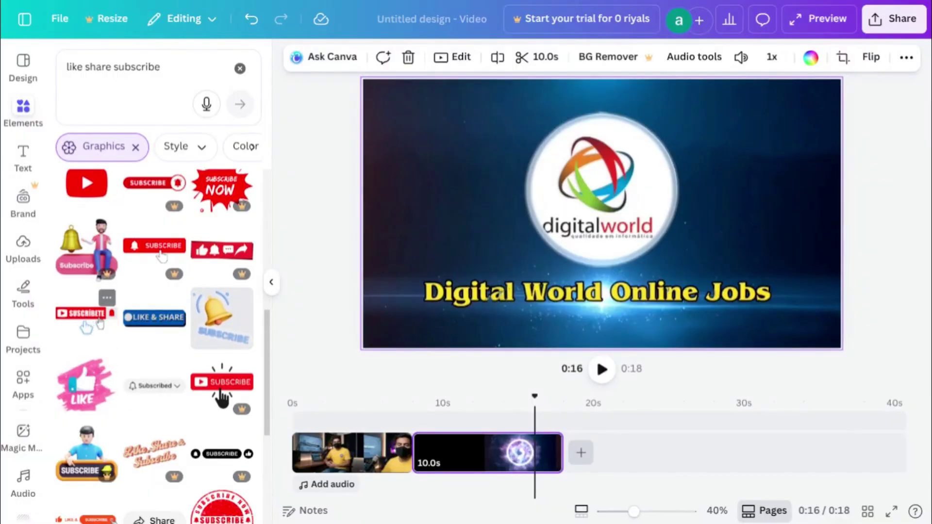
{"action": "left_click", "coordinate": [86, 320]}
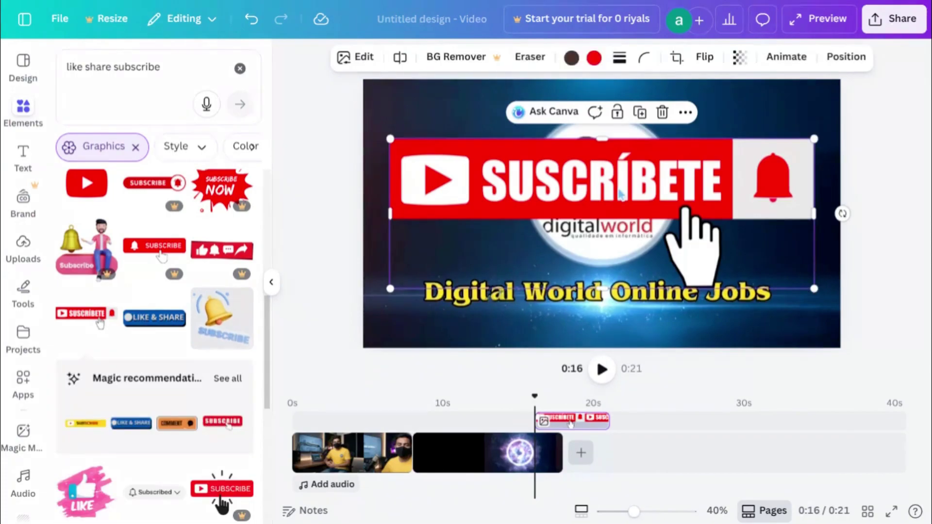
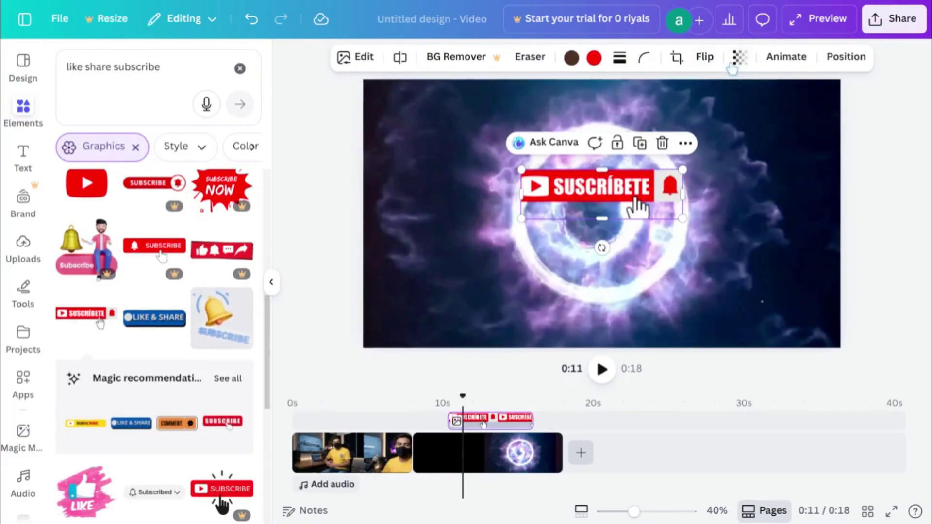
Apply the Whip Slide animation to the SUSCRÍBETE graphic and play the video back from about 9 s.
{"action": "left_click", "coordinate": [786, 57]}
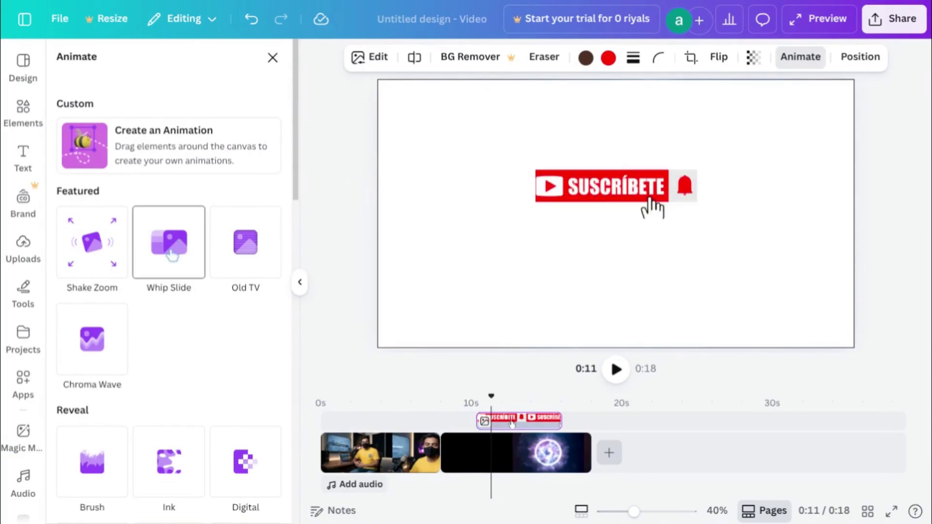
{"action": "left_click", "coordinate": [170, 254]}
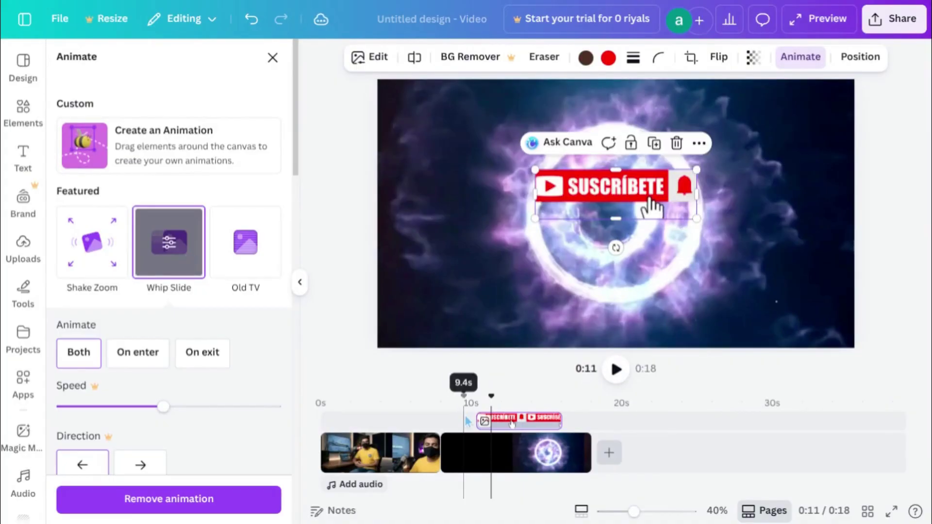
{"action": "left_click", "coordinate": [463, 403]}
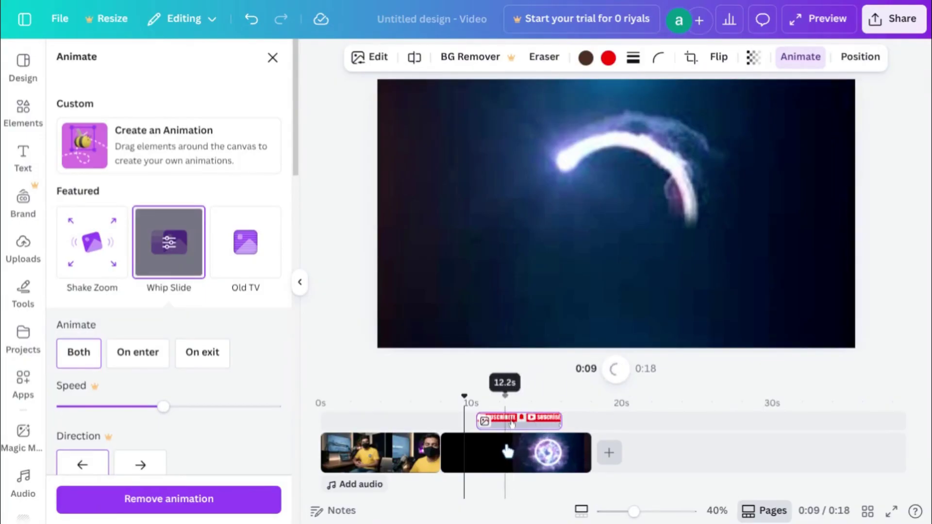
{"action": "left_click", "coordinate": [507, 451]}
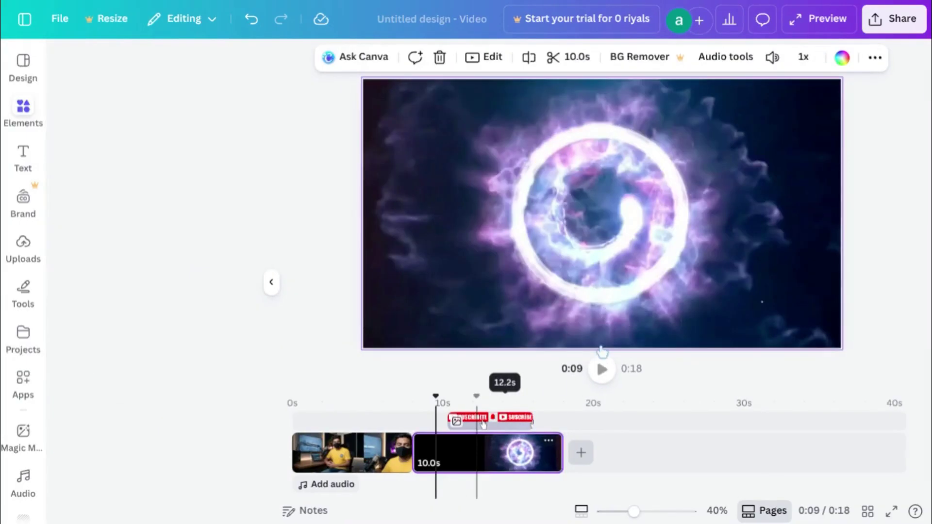
{"action": "left_click", "coordinate": [601, 367]}
{"action": "left_click", "coordinate": [601, 369]}
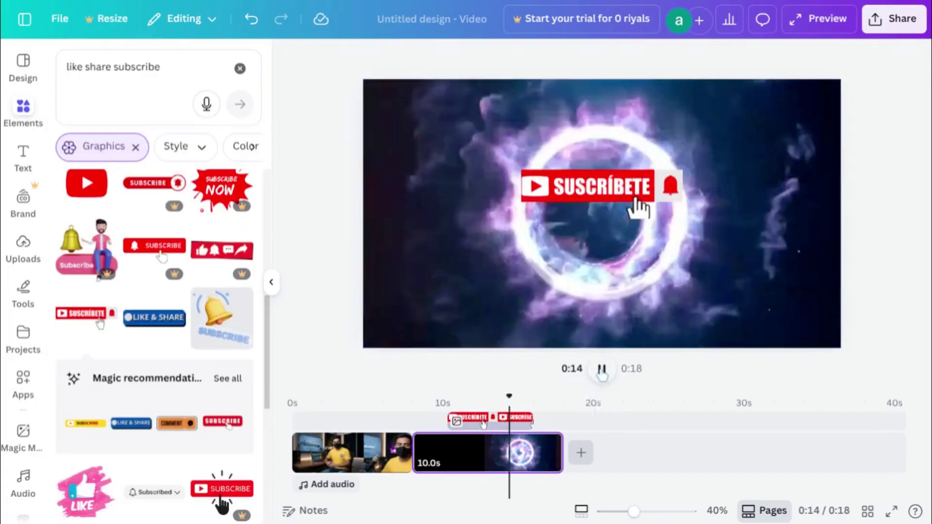
Replay the animated SUSCRÍBETE graphic from about 9 s and pause at about 14 s.
{"action": "left_click", "coordinate": [440, 422]}
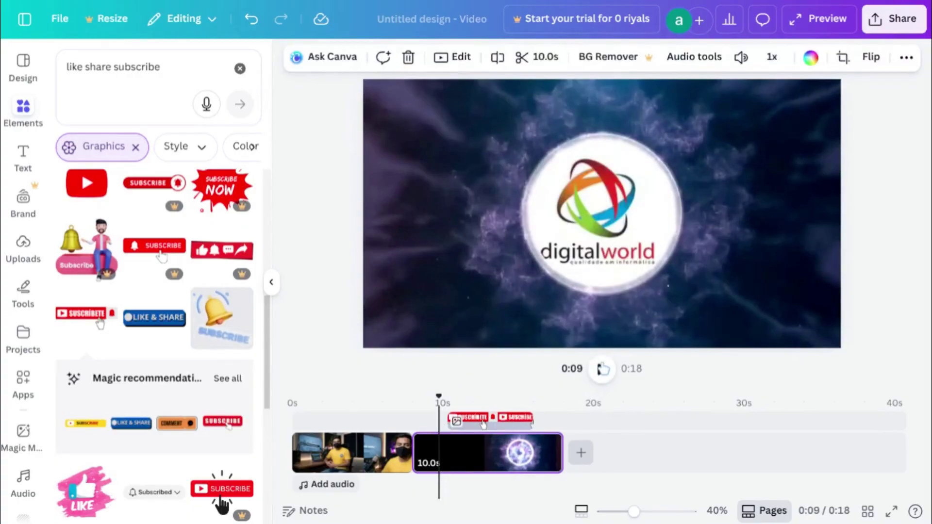
{"action": "left_click", "coordinate": [602, 369]}
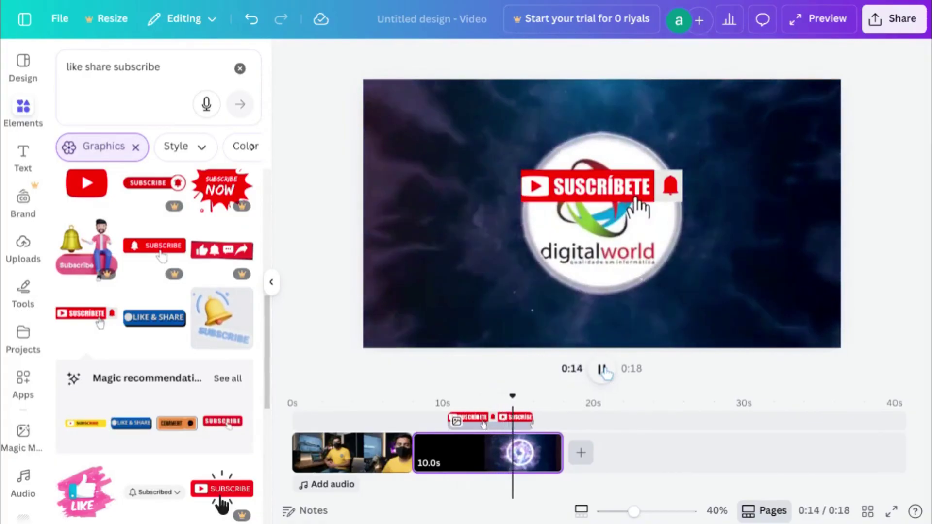
{"action": "left_click", "coordinate": [602, 369]}
Move the SUSCRÍBETE graphic to the left half of the frame, beside the digitalworld logo, and deselect it.
{"action": "left_click", "coordinate": [586, 193]}
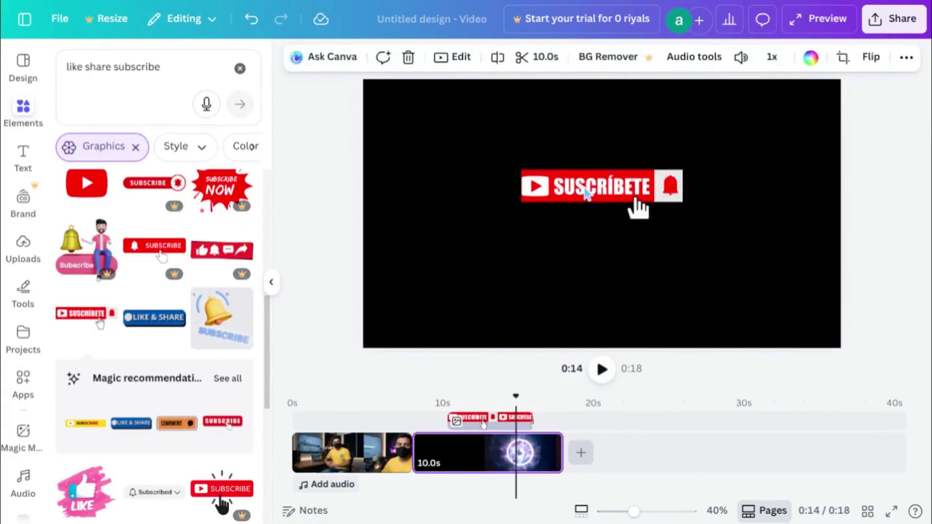
{"action": "left_click_drag", "start_coordinate": [482, 228], "coordinate": [461, 224]}
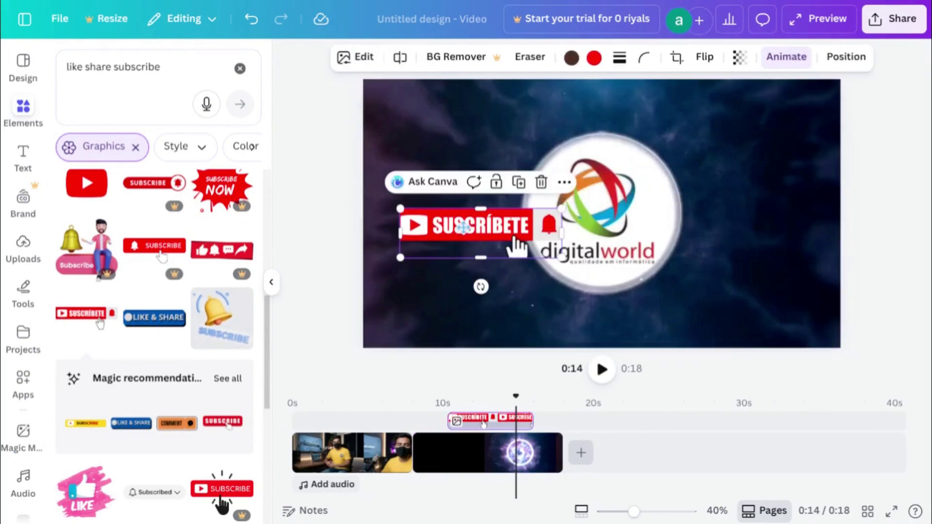
{"action": "left_click", "coordinate": [271, 285]}
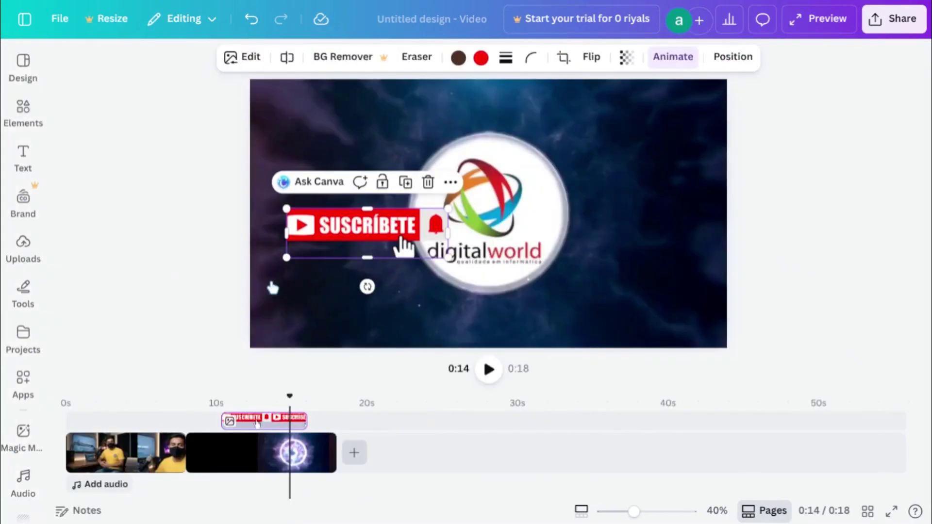
{"action": "left_click", "coordinate": [309, 300]}
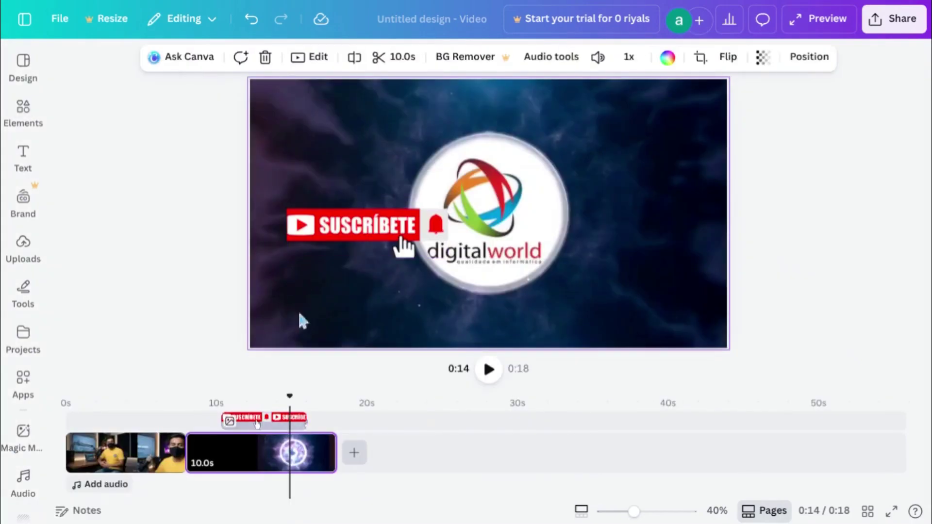
Add a default heading text at 17.0 s over the second clip.
{"action": "left_click", "coordinate": [325, 426]}
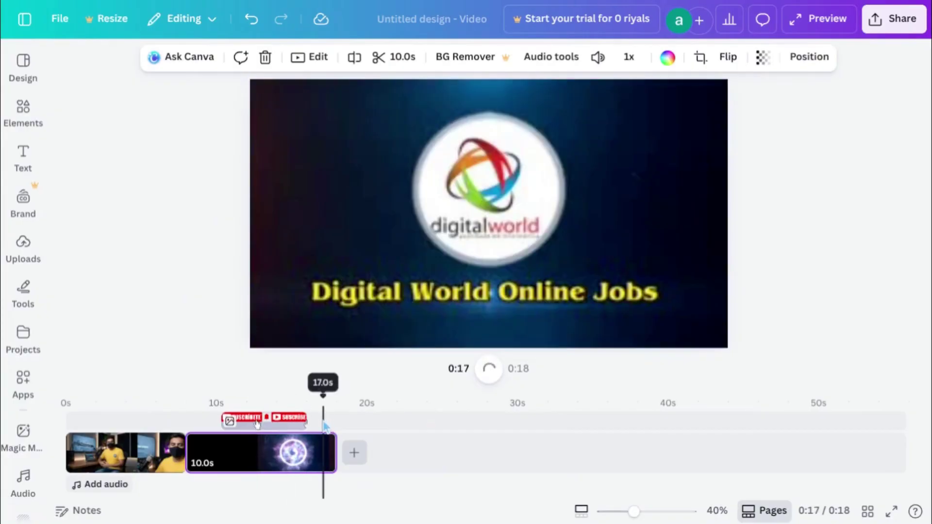
{"action": "left_click", "coordinate": [23, 163]}
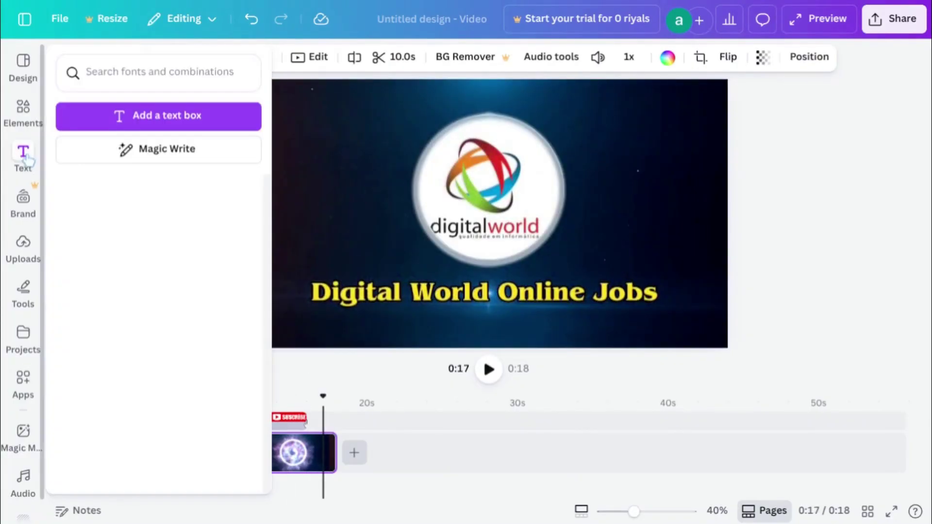
{"action": "left_click", "coordinate": [25, 291]}
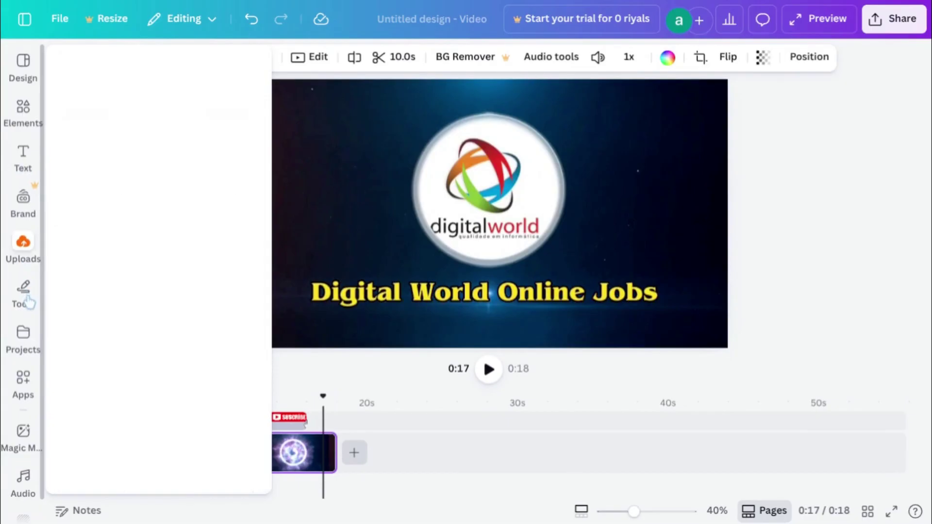
{"action": "mouse_move", "coordinate": [31, 224]}
{"action": "left_click", "coordinate": [24, 158]}
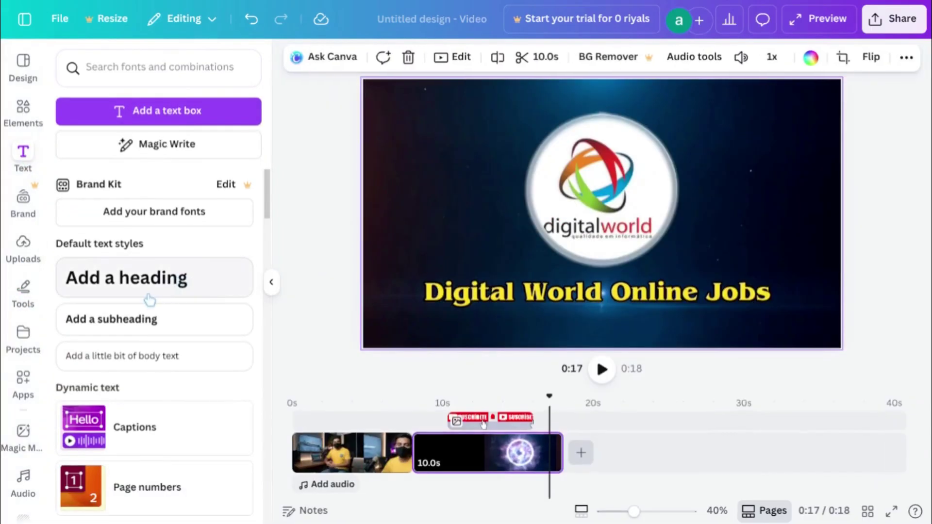
{"action": "left_click", "coordinate": [149, 301]}
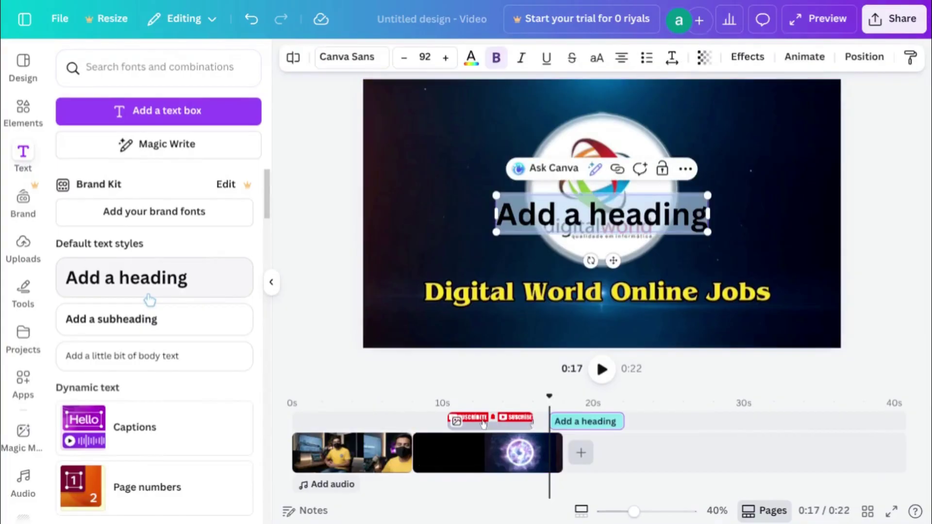
Add a subheading and a second heading below the first heading, with the second heading reading "comin".
{"action": "left_click", "coordinate": [126, 326]}
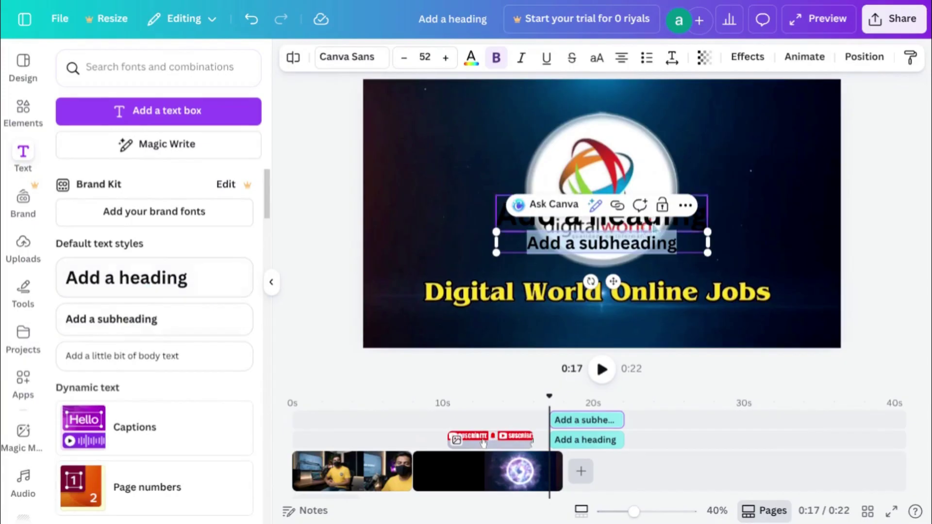
{"action": "left_click", "coordinate": [185, 288]}
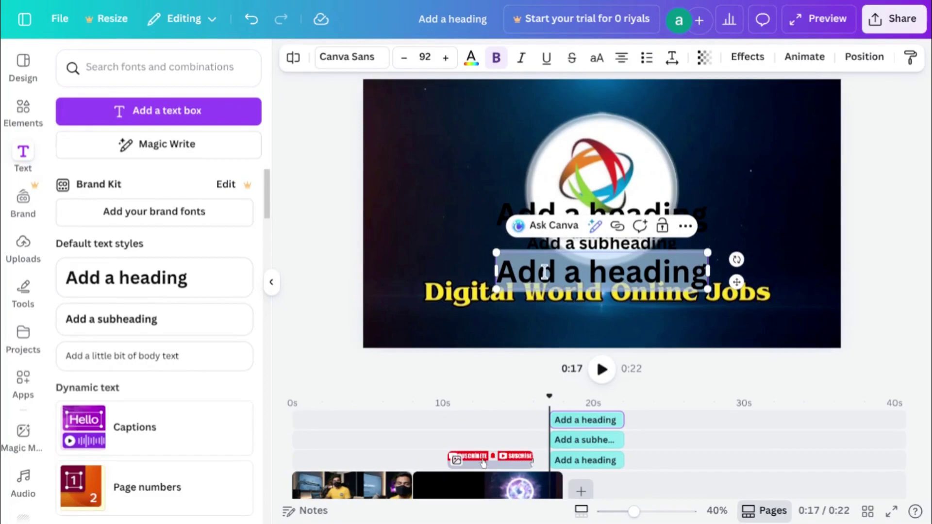
{"action": "type", "text": "comin"}
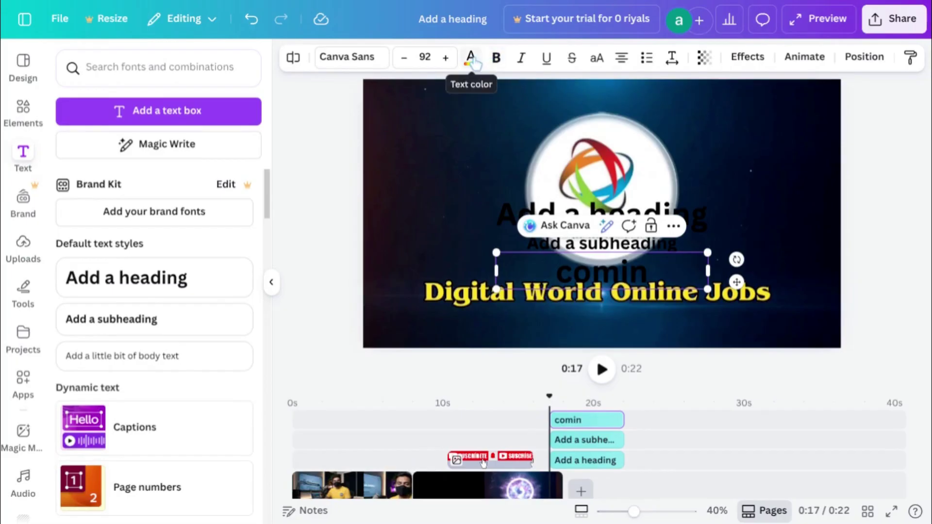
Set the text color of the "comin" heading to the red from the photo colors.
{"action": "left_click", "coordinate": [470, 58]}
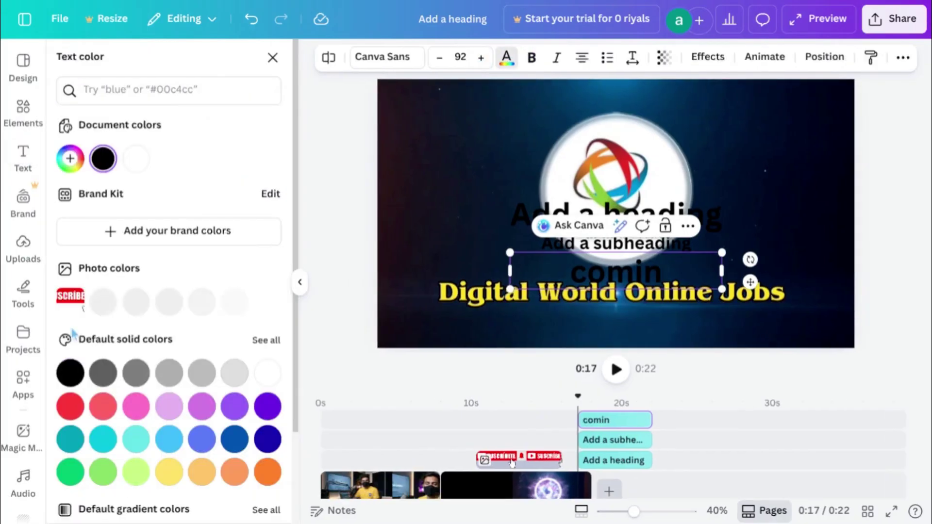
{"action": "left_click", "coordinate": [507, 62]}
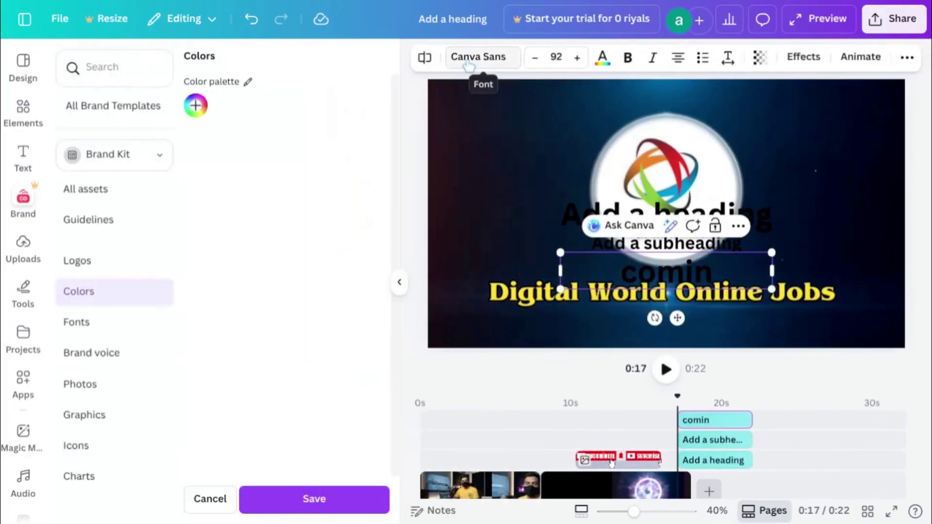
{"action": "left_click", "coordinate": [602, 62]}
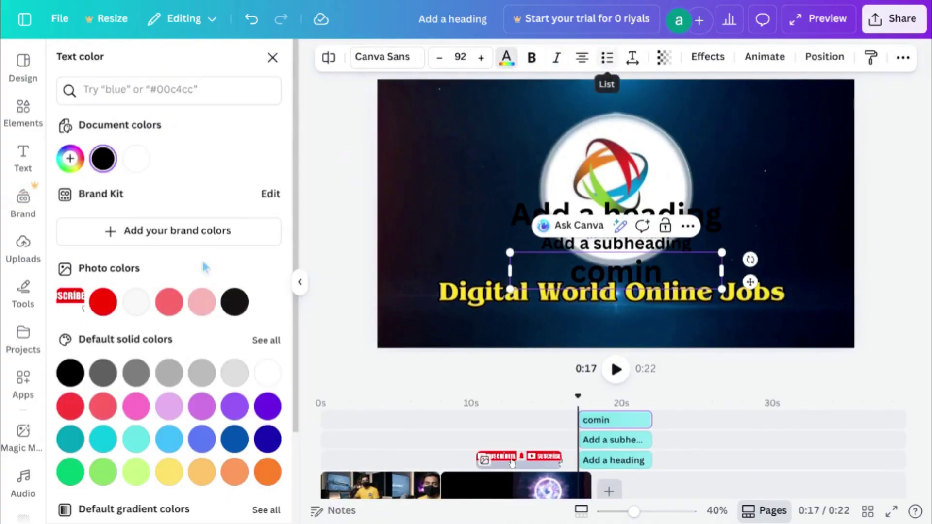
{"action": "left_click", "coordinate": [103, 302]}
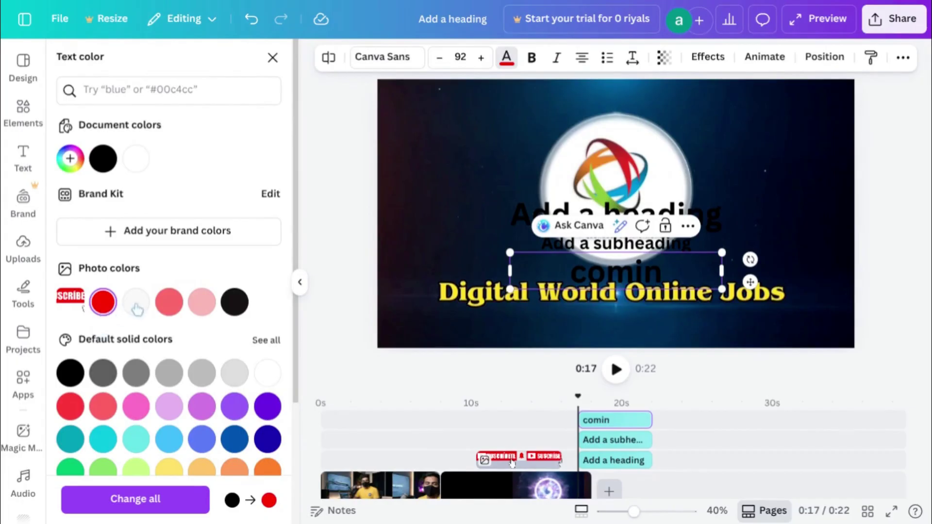
Try to recolor the "comin" heading with the default solid red.
{"action": "left_click", "coordinate": [69, 407]}
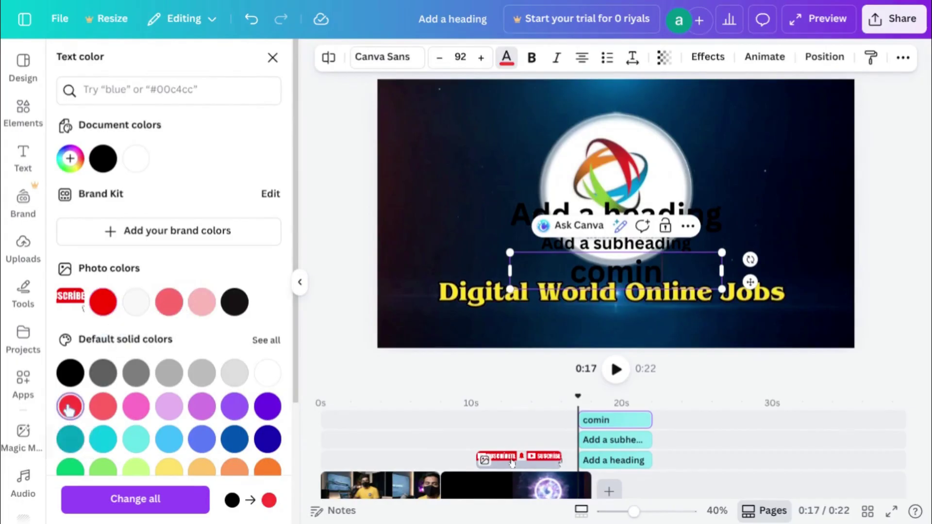
{"action": "left_click_drag", "start_coordinate": [608, 272], "coordinate": [672, 272]}
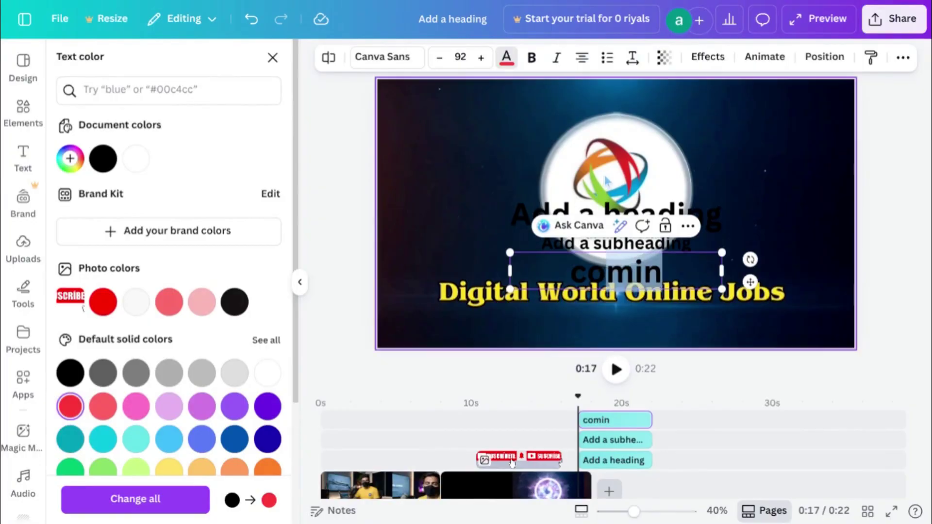
{"action": "left_click", "coordinate": [759, 237]}
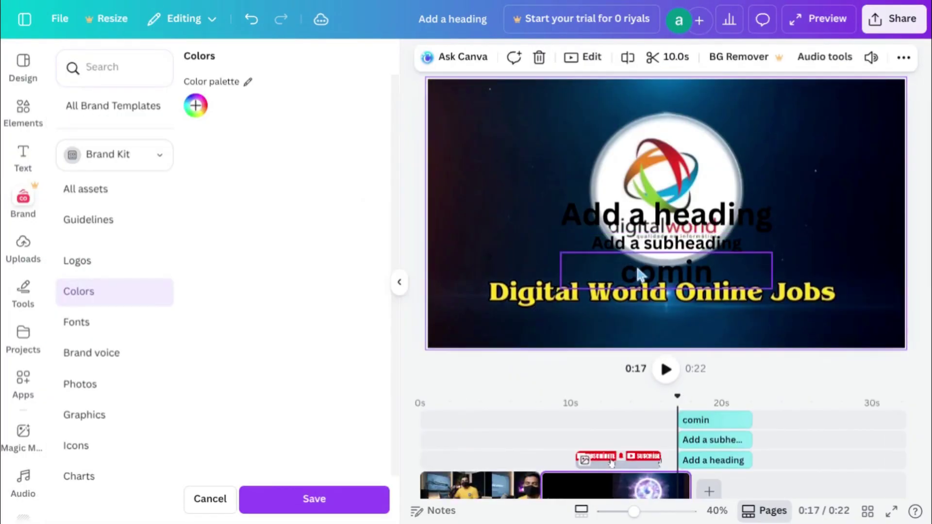
Color the "comin" heading with the photo-colors red and move it beside the digitalworld logo, on the logo's left side.
{"action": "left_click_drag", "start_coordinate": [639, 273], "coordinate": [644, 170]}
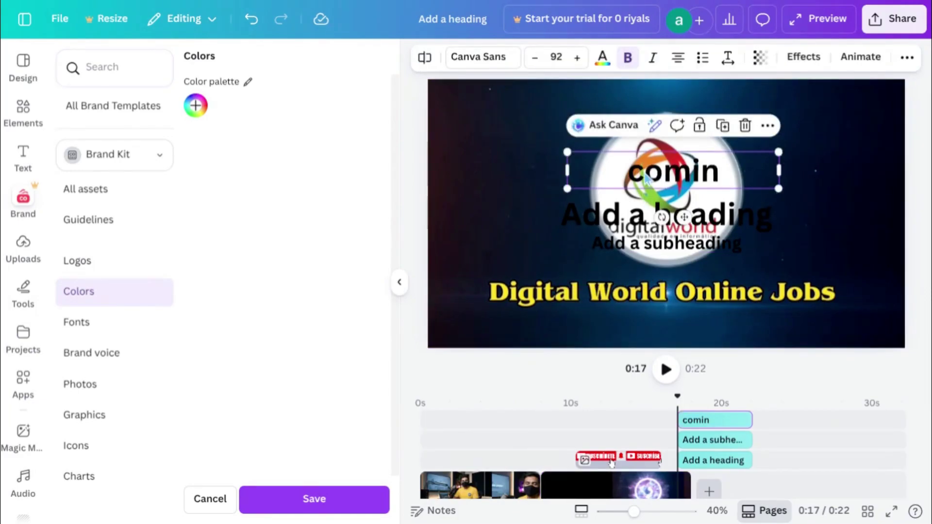
{"action": "left_click", "coordinate": [605, 68]}
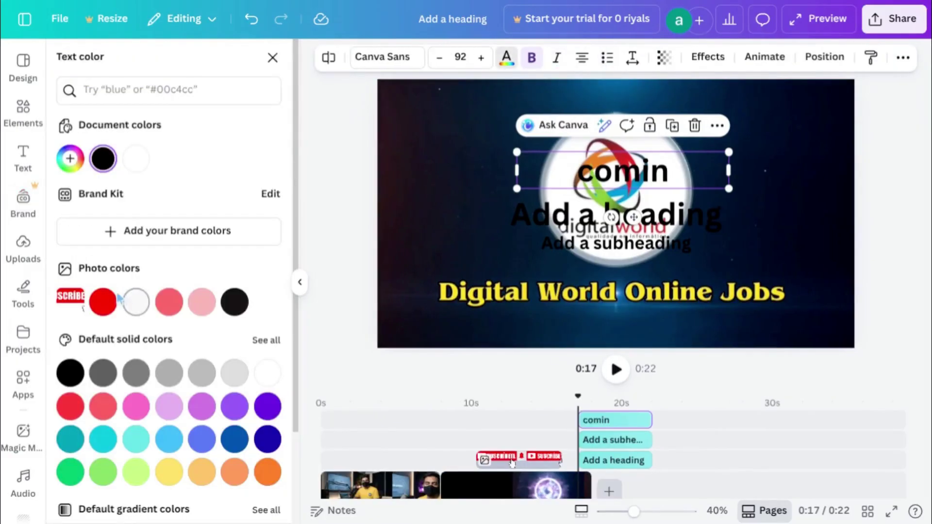
{"action": "left_click", "coordinate": [103, 302]}
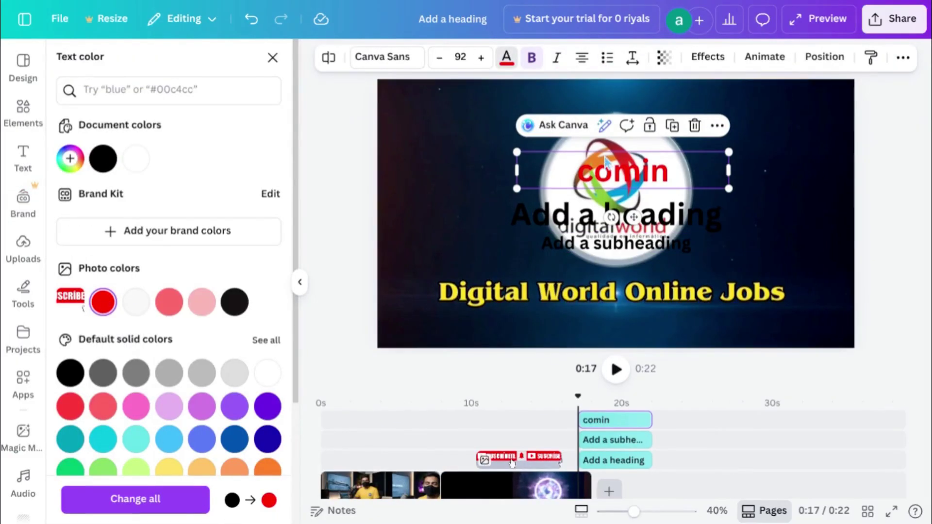
{"action": "left_click_drag", "start_coordinate": [616, 175], "coordinate": [464, 165]}
Delete the "Add a heading" and "Add a subheading" placeholder texts from the second clip.
{"action": "left_click", "coordinate": [621, 226]}
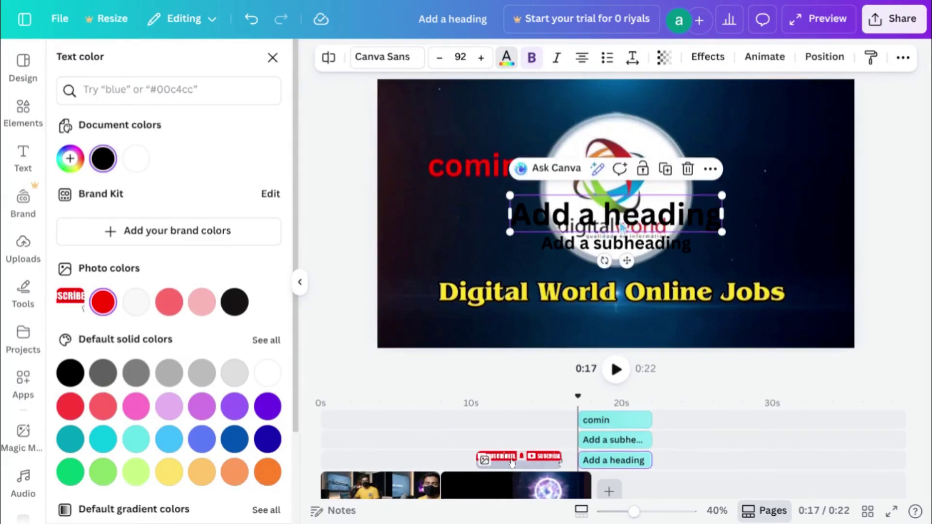
{"action": "left_click", "coordinate": [689, 169]}
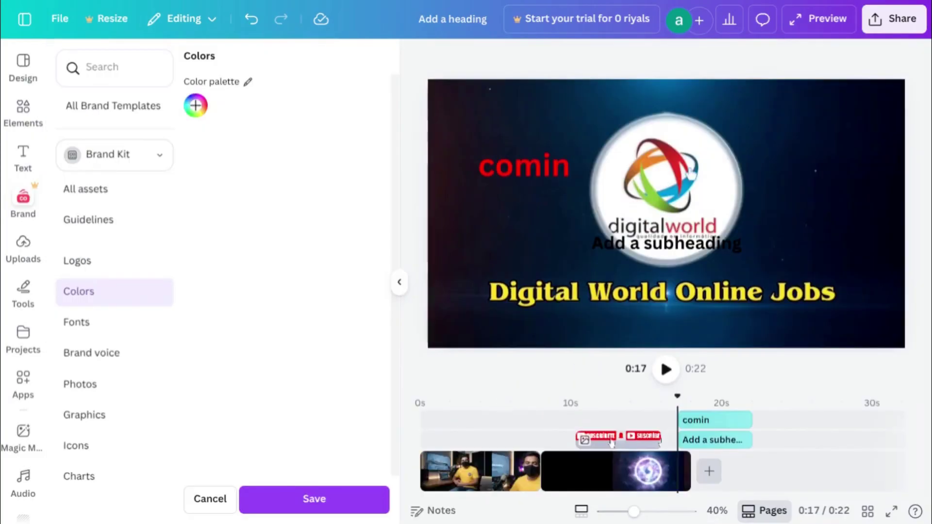
{"action": "left_click", "coordinate": [695, 247]}
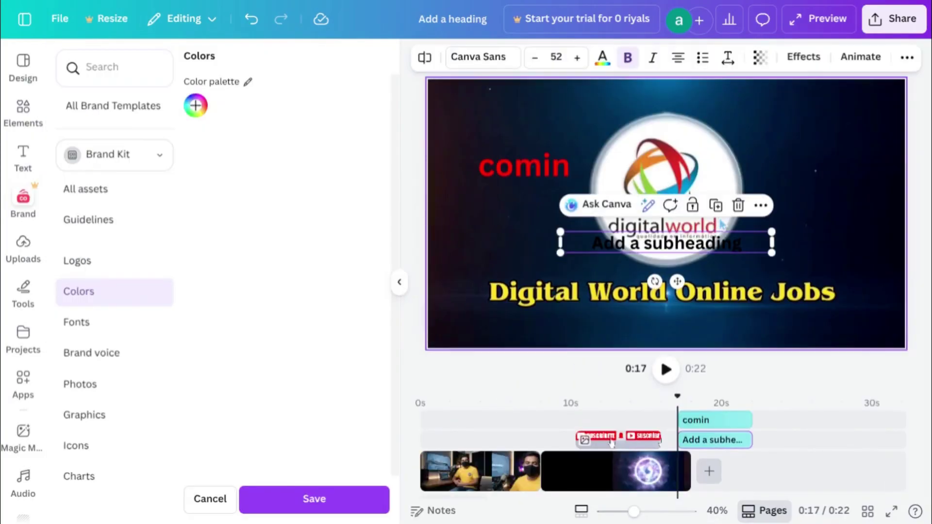
{"action": "left_click", "coordinate": [739, 205]}
Review the transparency setting of the "comin" heading.
{"action": "left_click", "coordinate": [518, 167]}
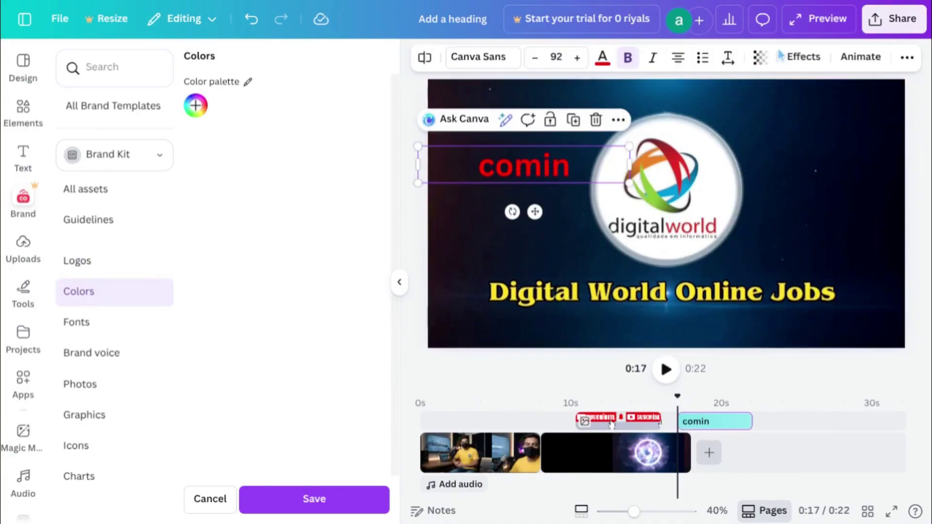
{"action": "left_click", "coordinate": [761, 59]}
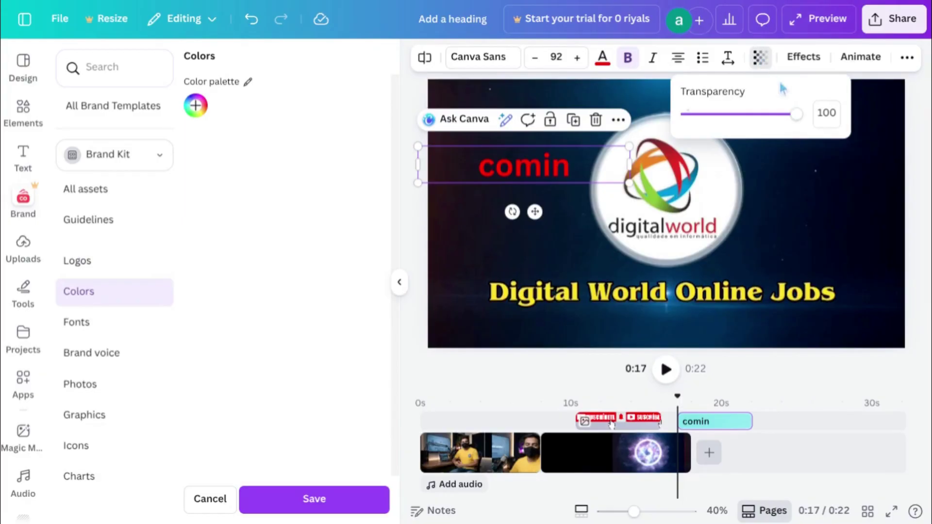
{"action": "mouse_move", "coordinate": [796, 116]}
{"action": "left_mouse_down"}
{"action": "mouse_move", "coordinate": [735, 116]}
{"action": "mouse_move", "coordinate": [805, 118]}
{"action": "left_mouse_up"}
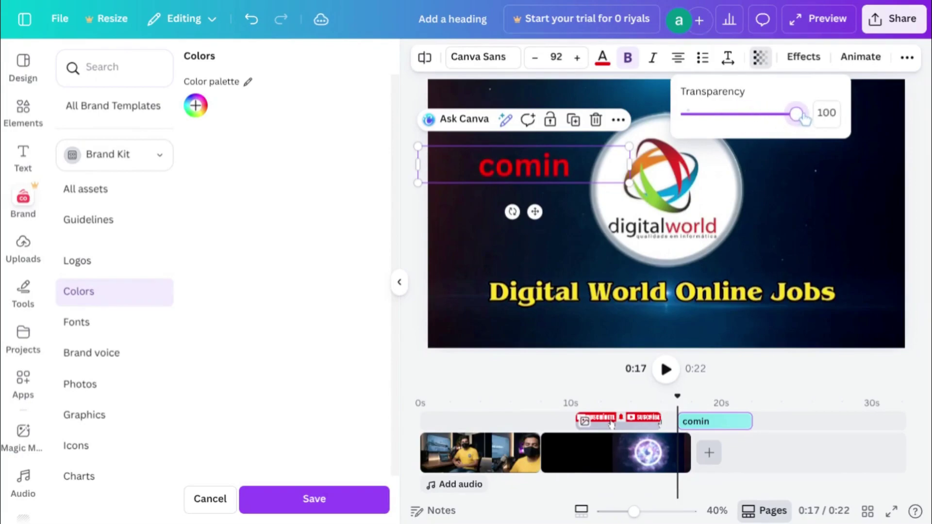
{"action": "left_click", "coordinate": [772, 188]}
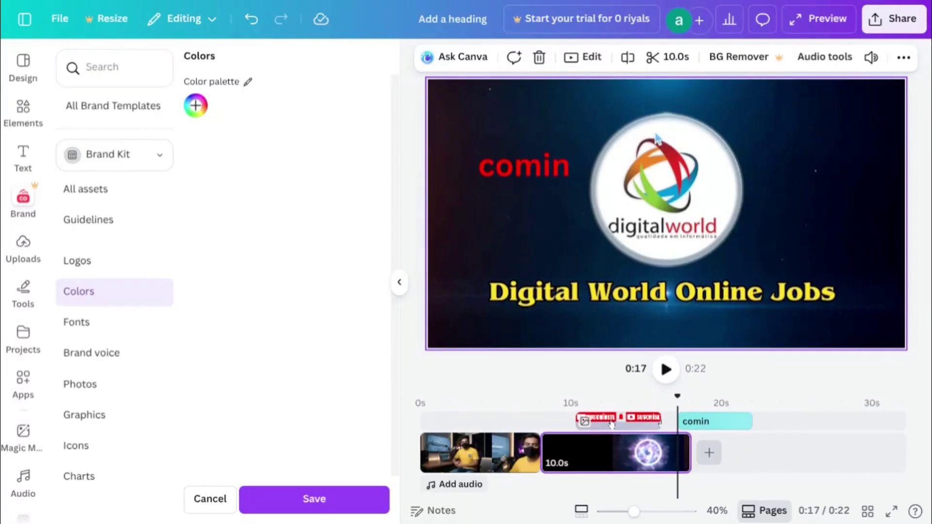
Try the League Spartan and Times New Roman MT fonts on the "comin" heading.
{"action": "left_click", "coordinate": [532, 170]}
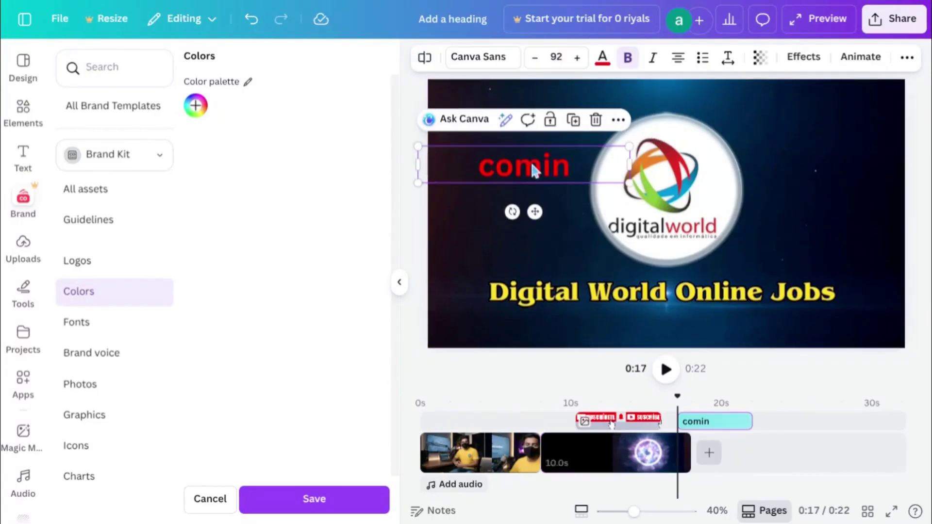
{"action": "left_click", "coordinate": [478, 63]}
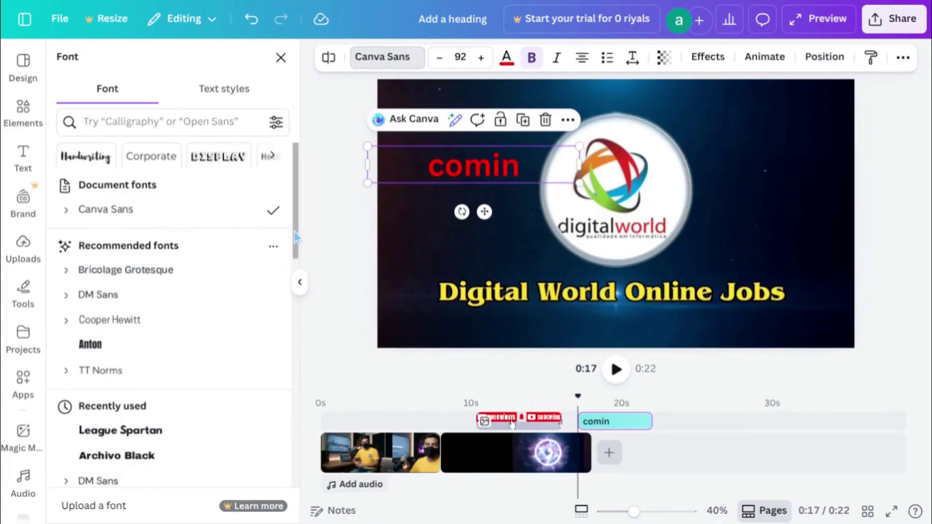
{"action": "scroll", "coordinate": [285, 361], "scroll_direction": "down", "scroll_amount": 6}
{"action": "scroll", "coordinate": [144, 334], "scroll_direction": "up", "scroll_amount": 4}
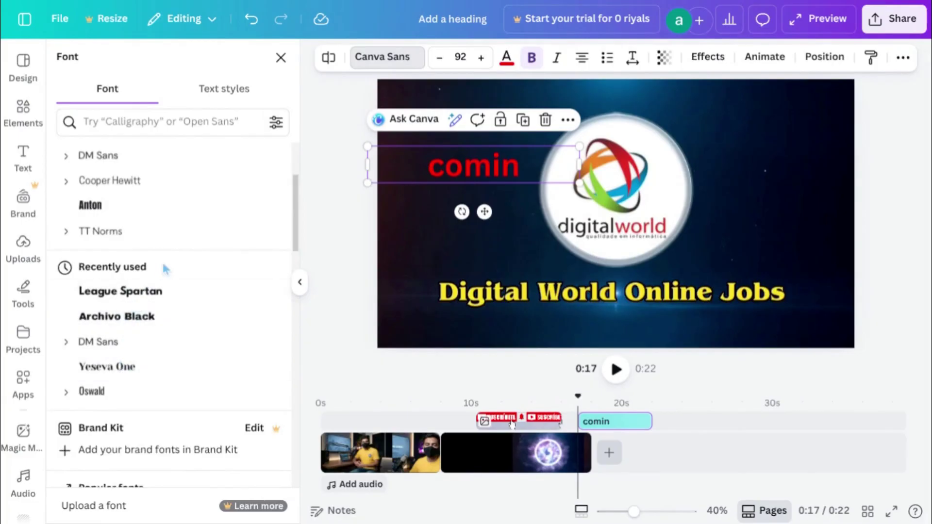
{"action": "left_click", "coordinate": [154, 292]}
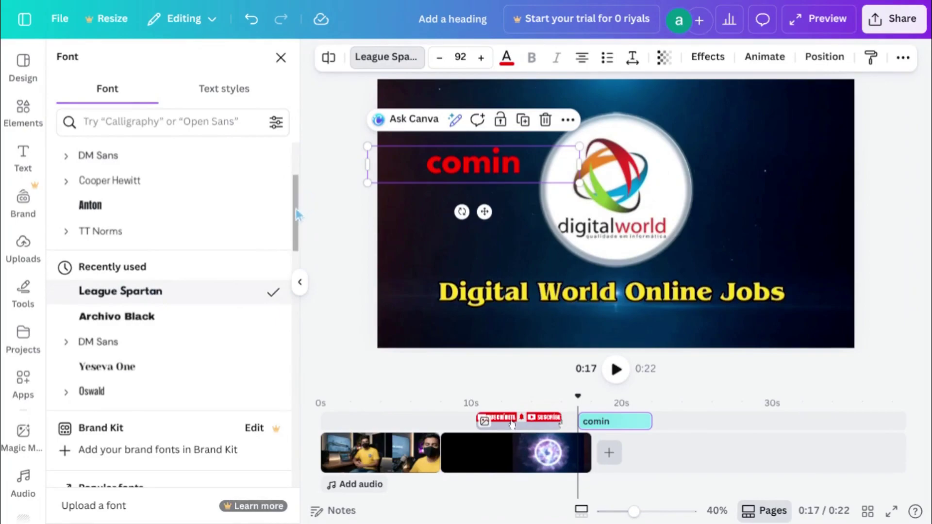
{"action": "left_click_drag", "start_coordinate": [295, 208], "coordinate": [286, 373]}
{"action": "scroll", "coordinate": [285, 359], "scroll_direction": "up", "scroll_amount": 3}
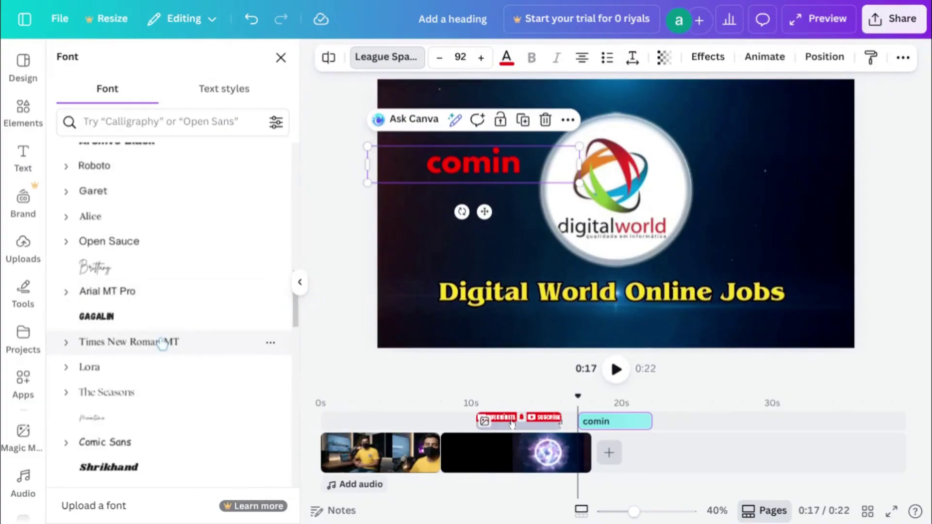
{"action": "left_click", "coordinate": [160, 343]}
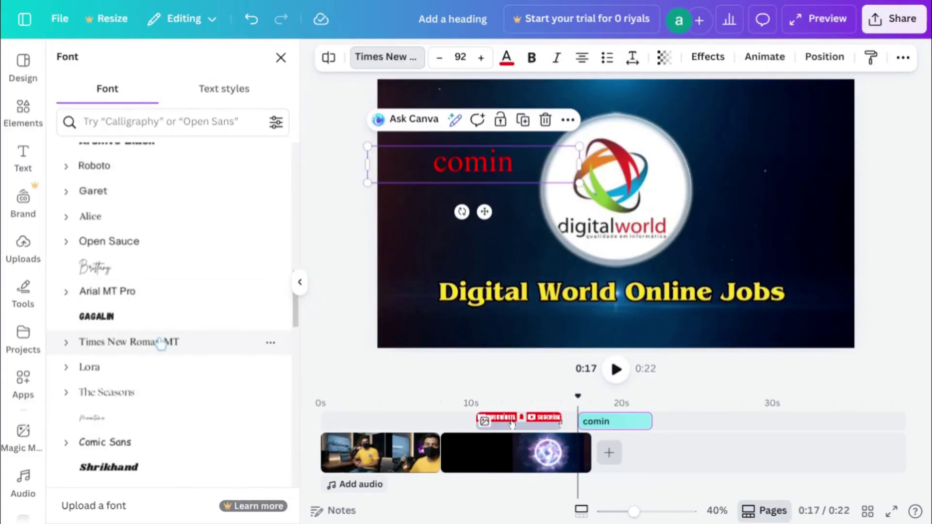
Set the "comin" heading's font to Shrikhand and enlarge the text to size 98.5.
{"action": "left_click", "coordinate": [109, 469]}
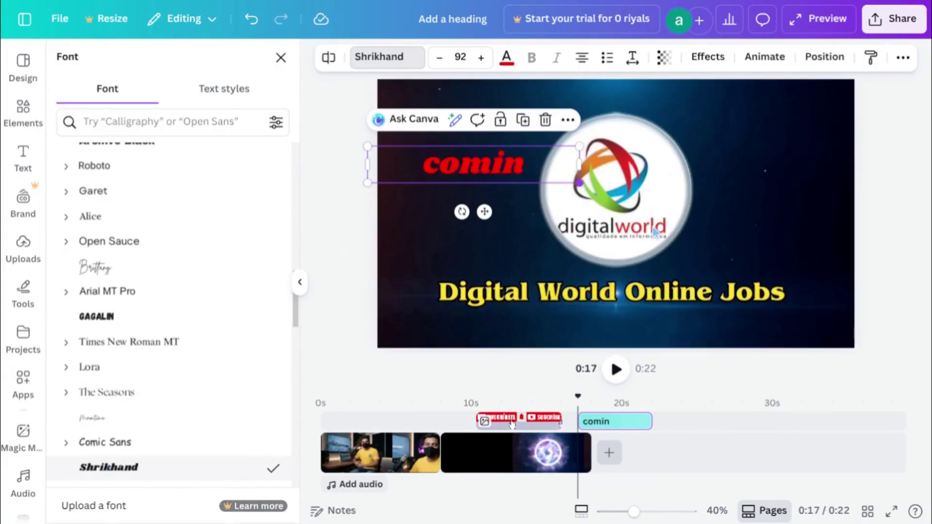
{"action": "mouse_move", "coordinate": [579, 183]}
{"action": "left_mouse_down"}
{"action": "mouse_move", "coordinate": [724, 208]}
{"action": "mouse_move", "coordinate": [682, 241]}
{"action": "mouse_move", "coordinate": [593, 186]}
{"action": "left_mouse_up"}
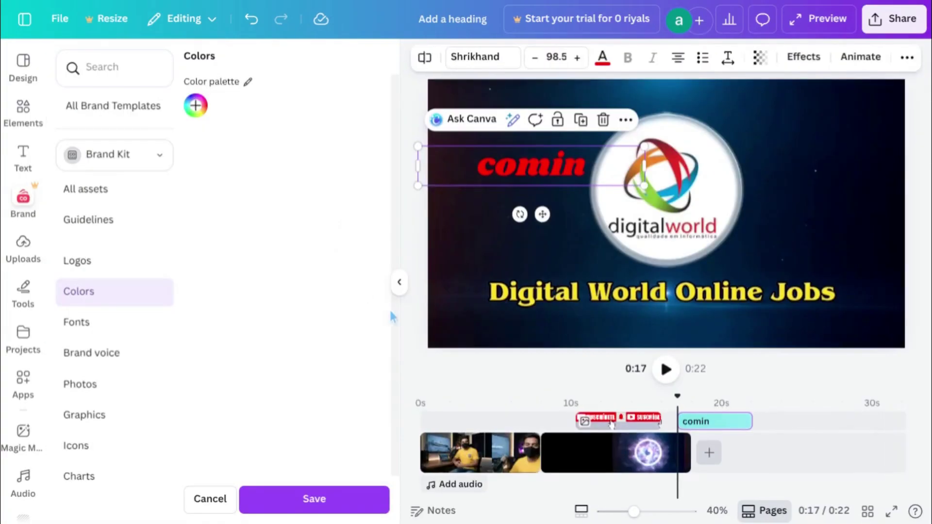
{"action": "left_click", "coordinate": [440, 372]}
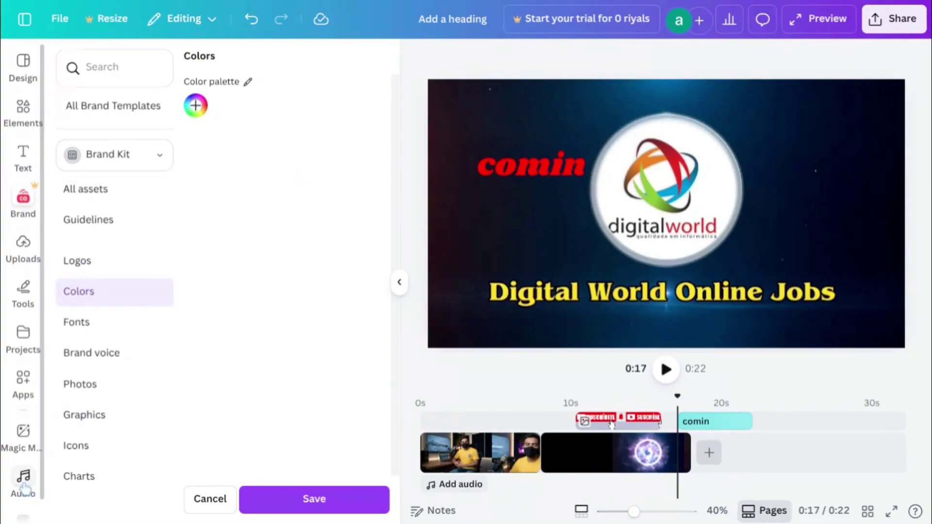
Open the Magic Media image generator and look at its image description field.
{"action": "left_click", "coordinate": [23, 437]}
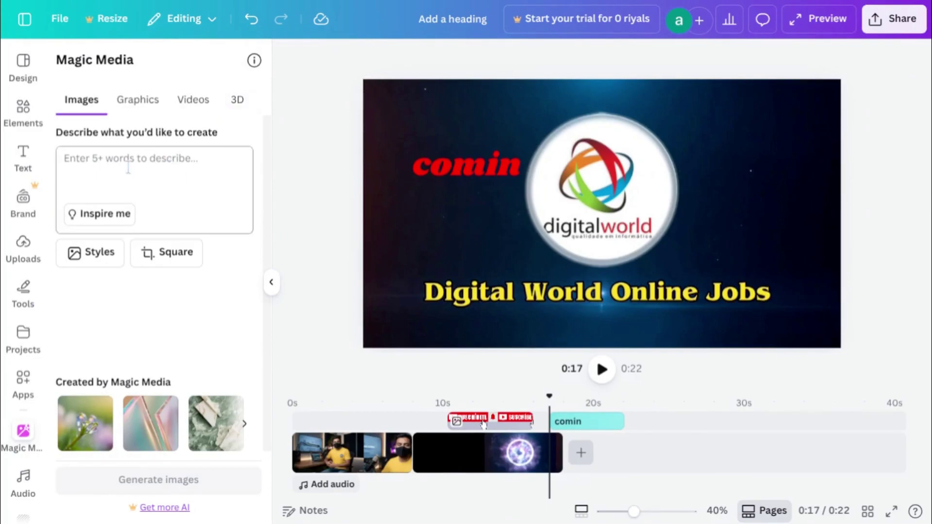
{"action": "left_click", "coordinate": [61, 165]}
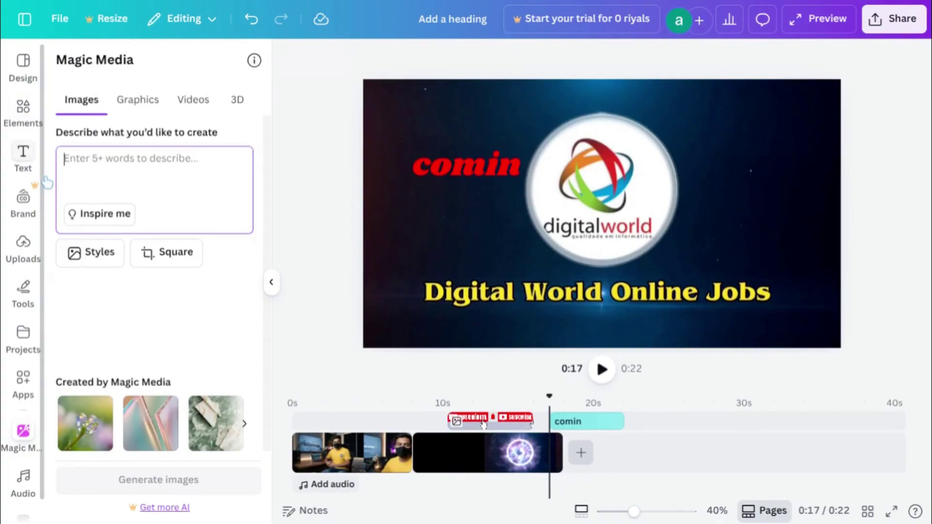
{"action": "left_click", "coordinate": [49, 131]}
Close the video design and create a new custom-size design of 6 × 9 in.
{"action": "mouse_move", "coordinate": [514, 6]}
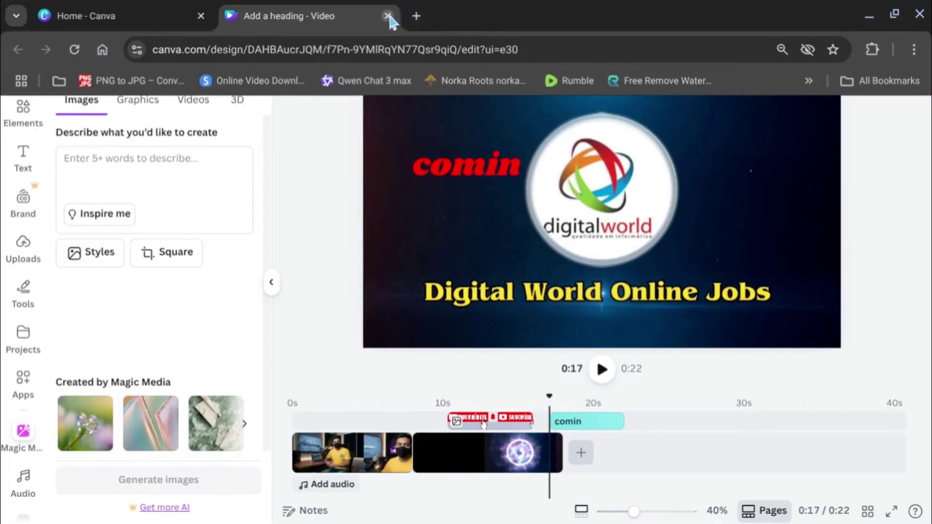
{"action": "left_click", "coordinate": [388, 16]}
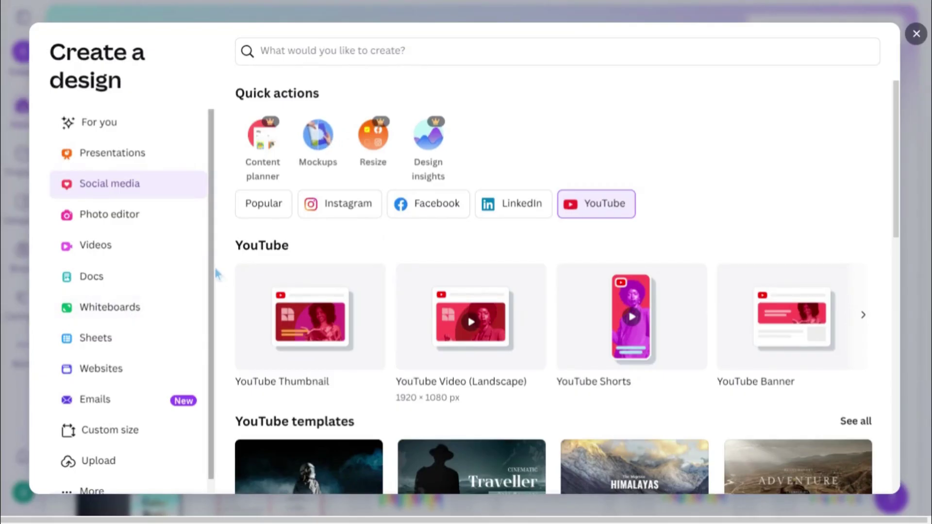
{"action": "scroll", "coordinate": [210, 267], "scroll_direction": "down", "scroll_amount": 1}
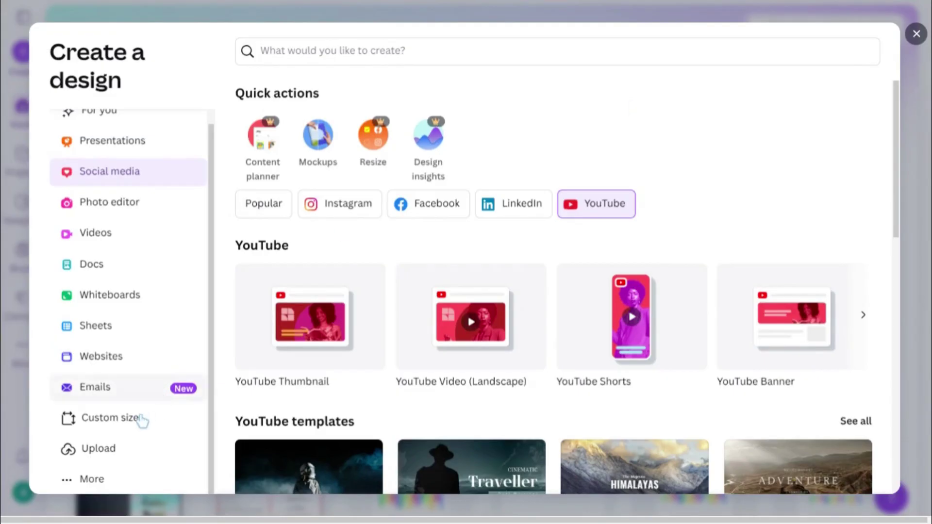
{"action": "left_click", "coordinate": [138, 420]}
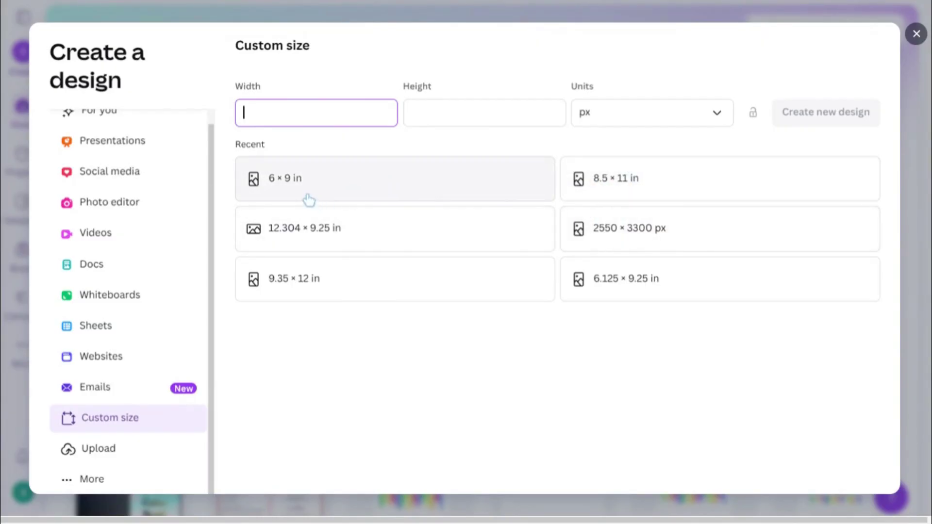
{"action": "left_click", "coordinate": [717, 117]}
{"action": "left_click", "coordinate": [625, 183]}
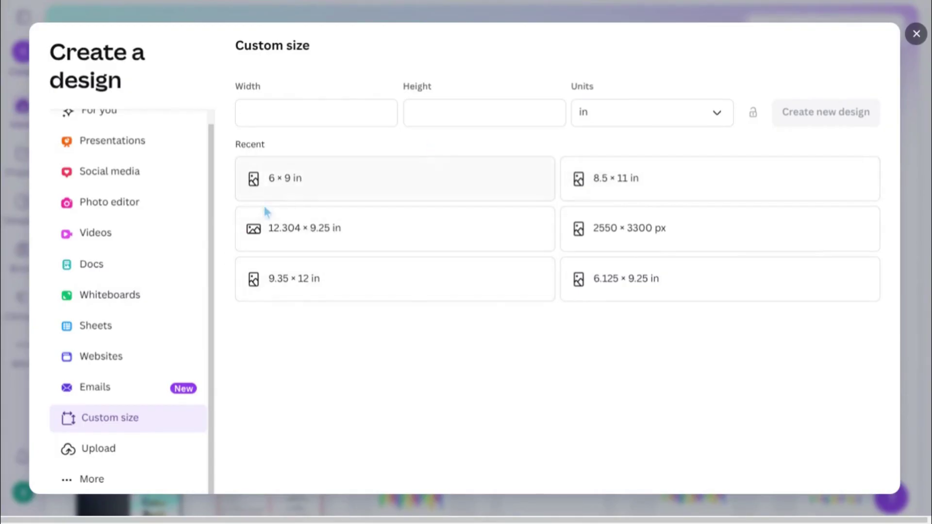
{"action": "left_click", "coordinate": [290, 186]}
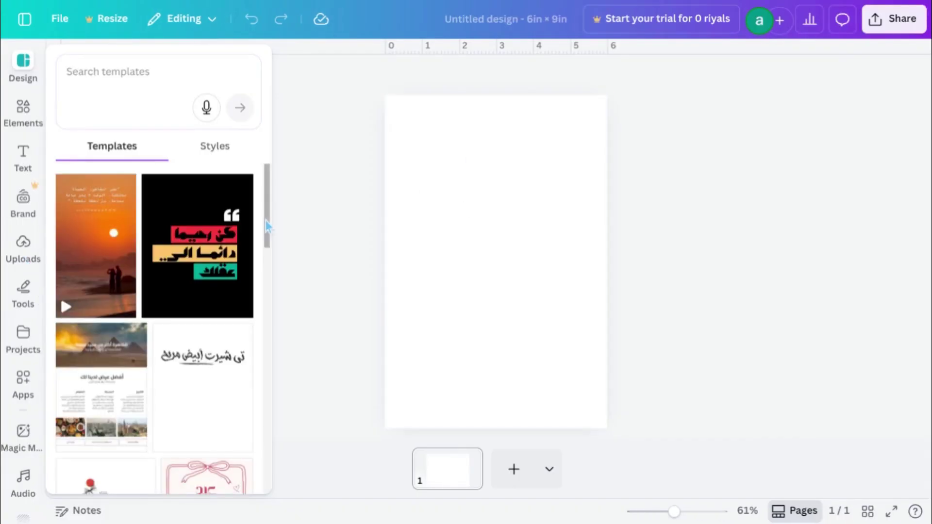
Add the uploaded "Relax & Color" coloring book cover image to the blank page.
{"action": "left_click_drag", "start_coordinate": [267, 225], "coordinate": [286, 327]}
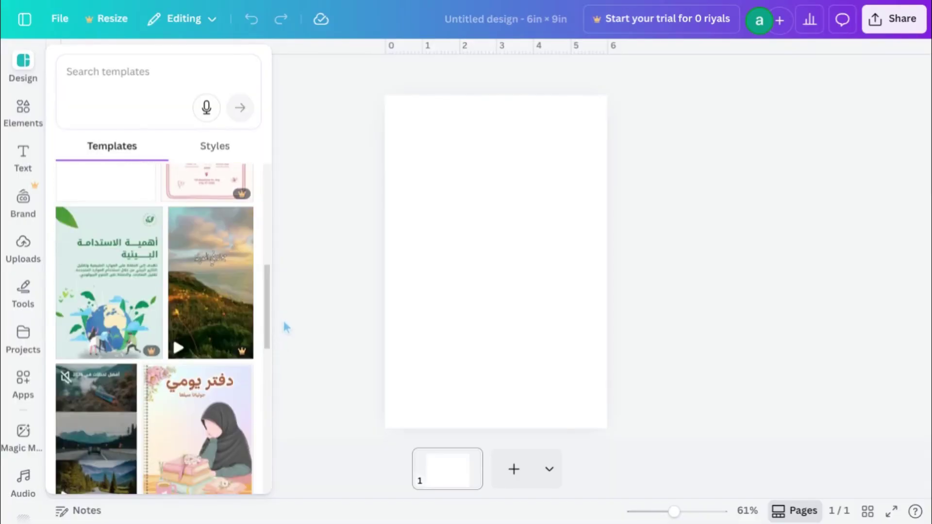
{"action": "left_click", "coordinate": [475, 270]}
{"action": "left_click", "coordinate": [23, 243]}
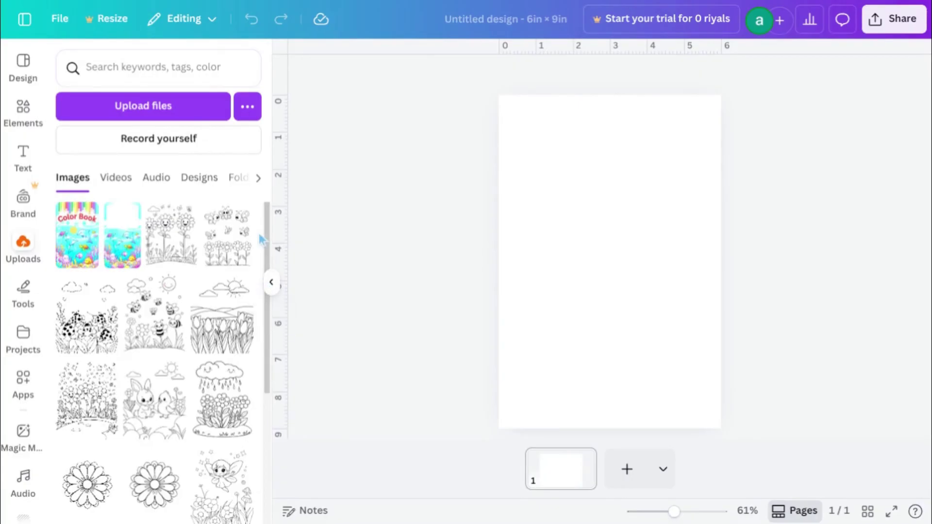
{"action": "left_click_drag", "start_coordinate": [265, 238], "coordinate": [265, 328]}
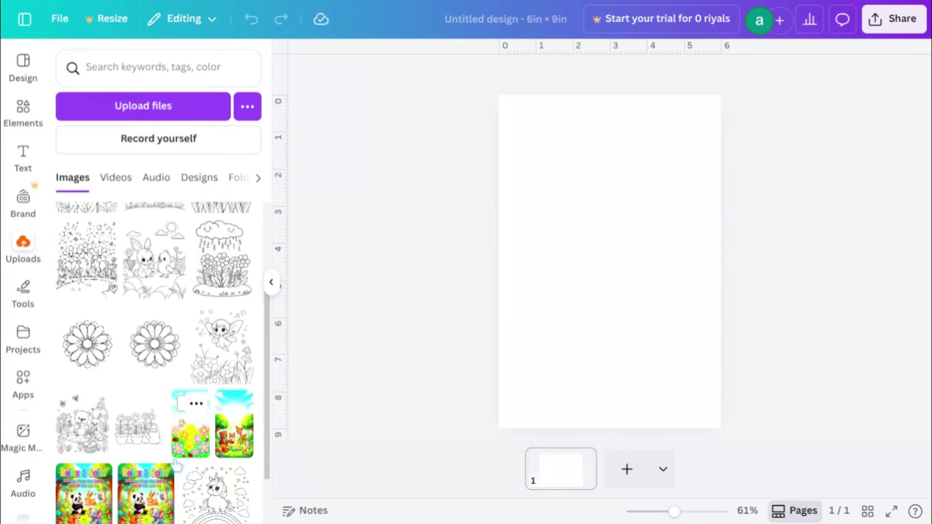
{"action": "left_click", "coordinate": [148, 505]}
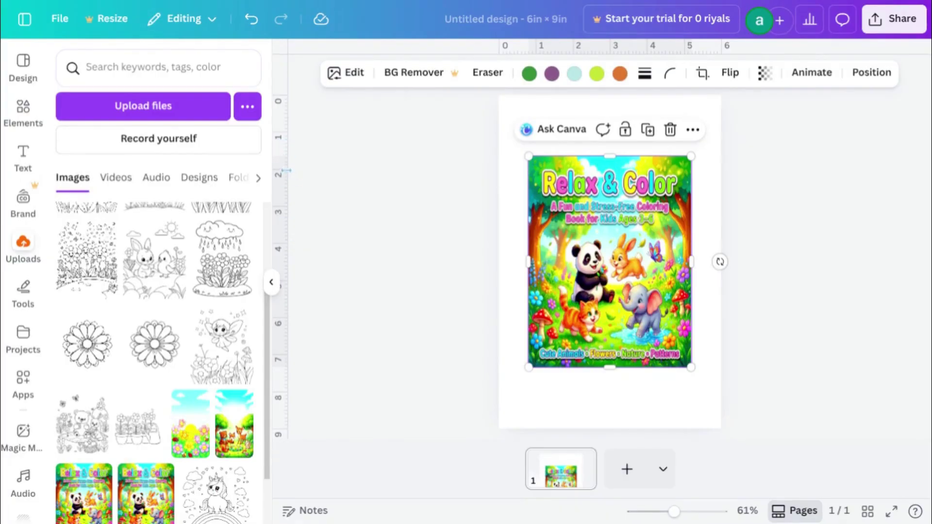
Place a vertical ruler guide along the left edge of the cover image and deselect the image.
{"action": "left_click_drag", "start_coordinate": [380, 186], "coordinate": [529, 186]}
{"action": "left_click", "coordinate": [466, 282]}
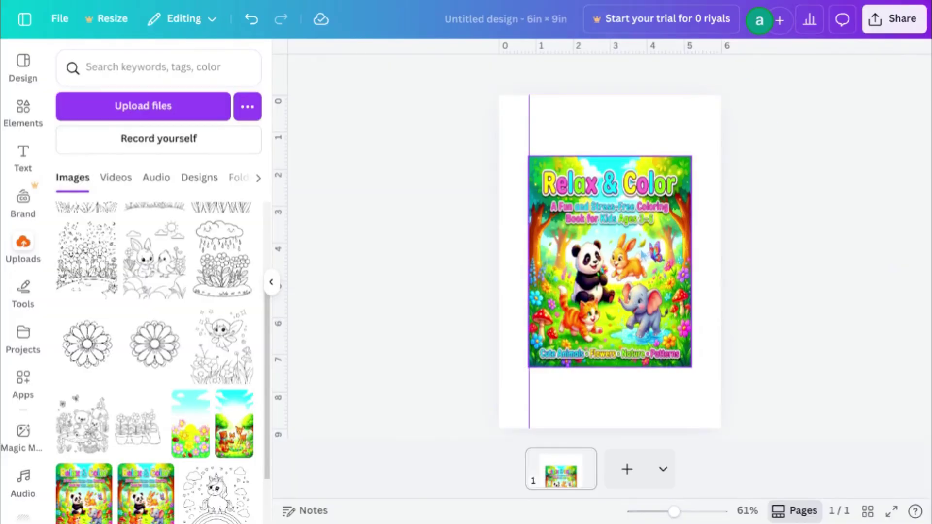
Open the design's download settings, examine the file type and size options, and close them without downloading.
{"action": "left_click", "coordinate": [882, 29]}
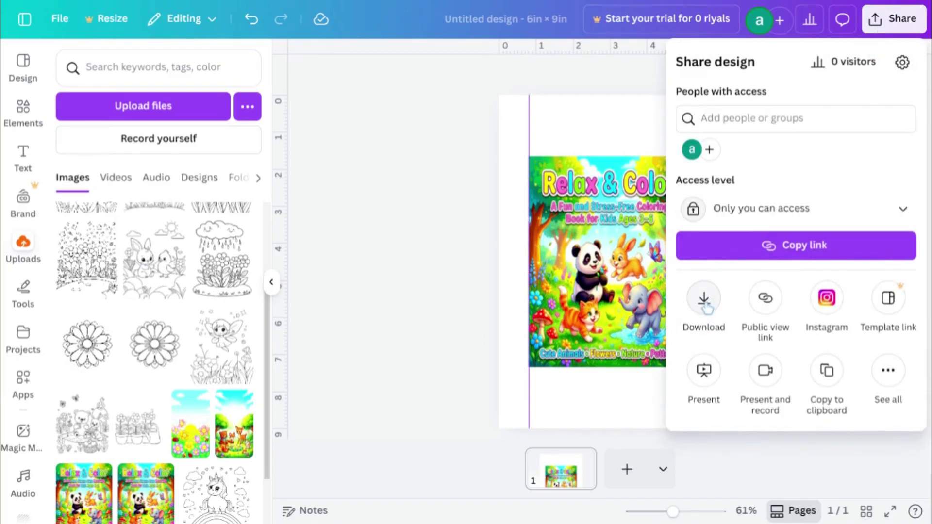
{"action": "left_click", "coordinate": [704, 299]}
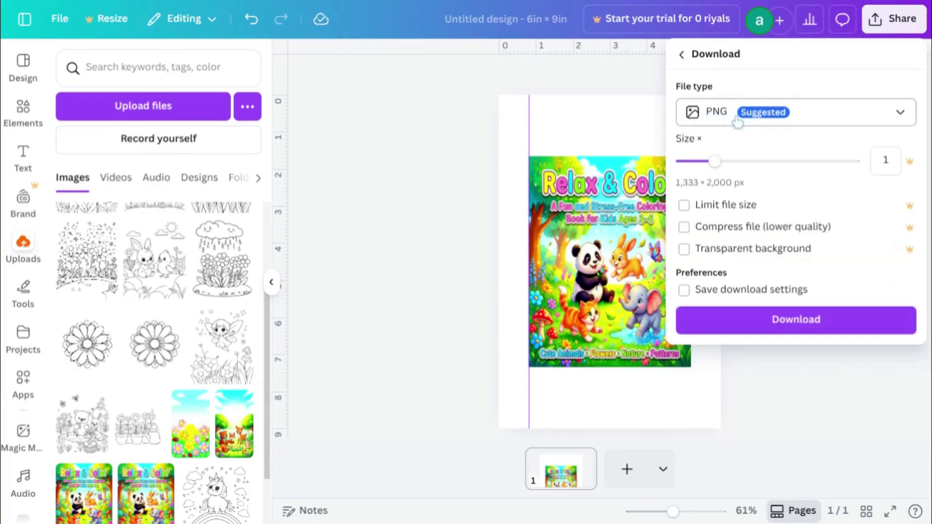
{"action": "left_click", "coordinate": [410, 196]}
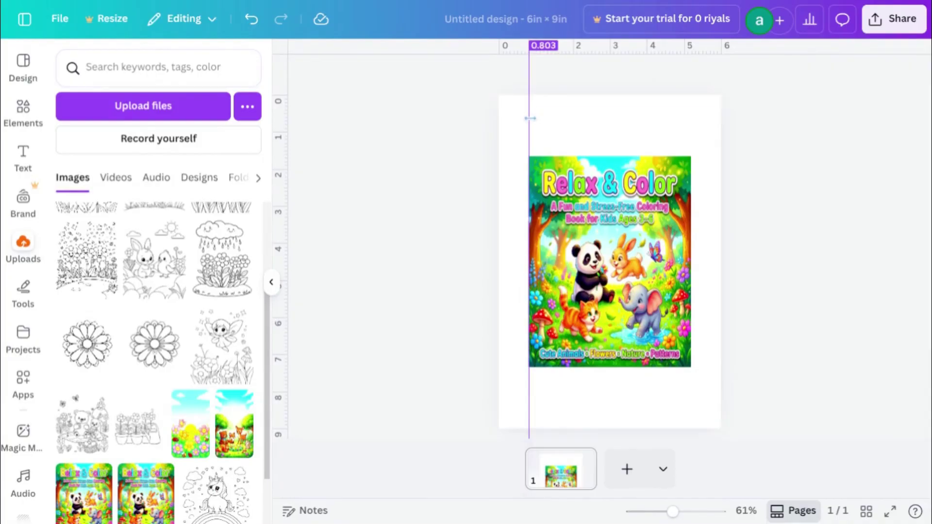
Remove the vertical guide from the page and enlarge the cover image from two opposite corners until it nearly spans the page width.
{"action": "left_click_drag", "start_coordinate": [530, 117], "coordinate": [433, 130]}
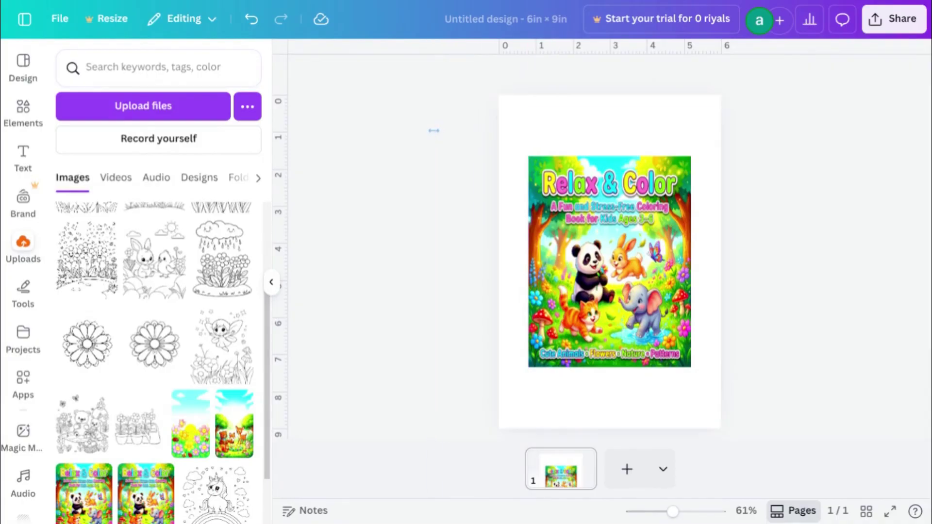
{"action": "left_click", "coordinate": [606, 196]}
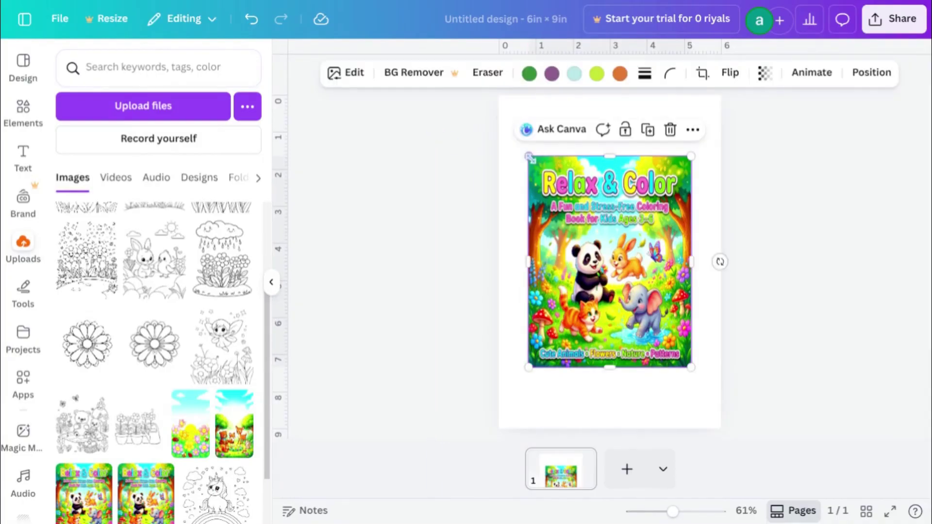
{"action": "left_click_drag", "start_coordinate": [529, 156], "coordinate": [506, 128]}
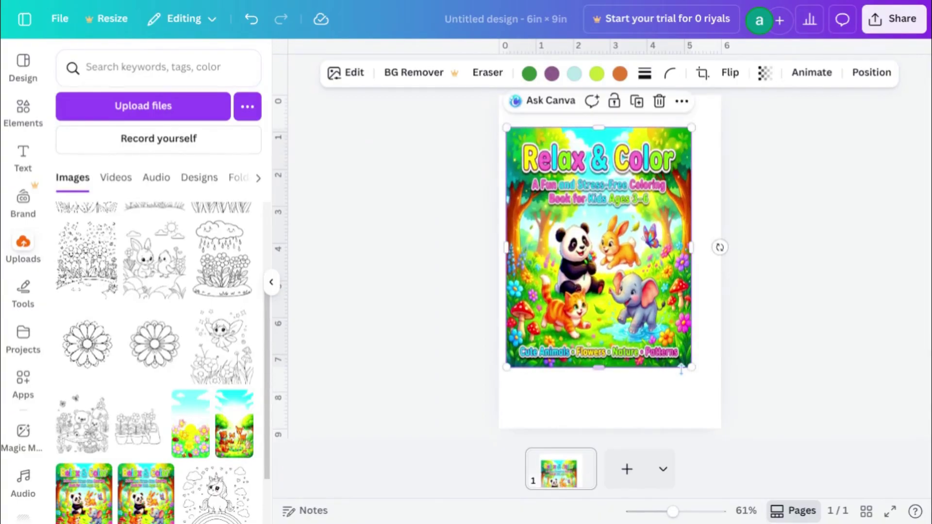
{"action": "left_click_drag", "start_coordinate": [692, 368], "coordinate": [733, 390]}
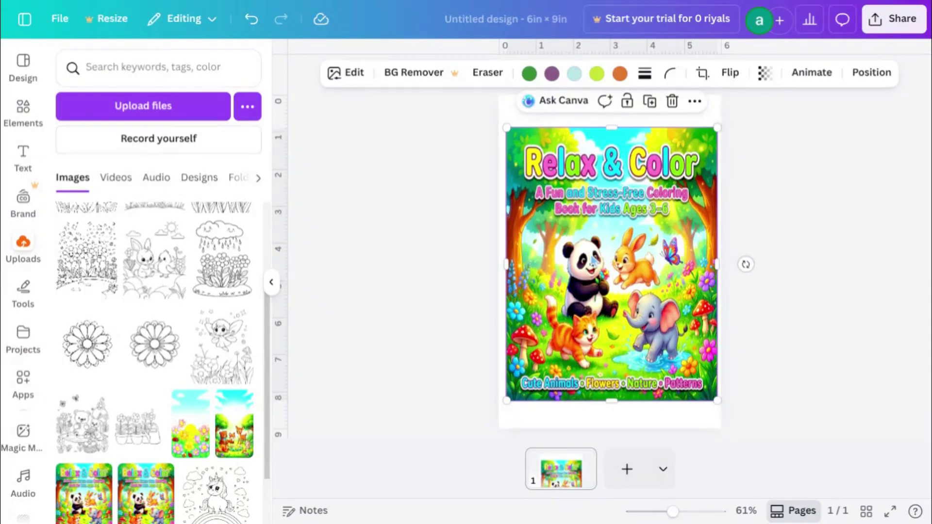
Set the cover image as the page background and let Chrome make the resource-heavy Home - Canva tab inactive.
{"action": "right_click", "coordinate": [593, 261]}
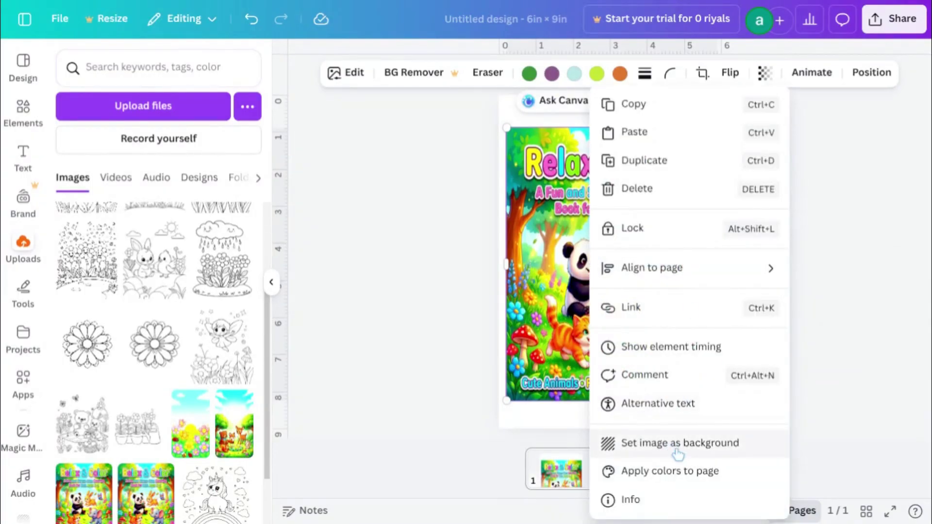
{"action": "left_click", "coordinate": [646, 452]}
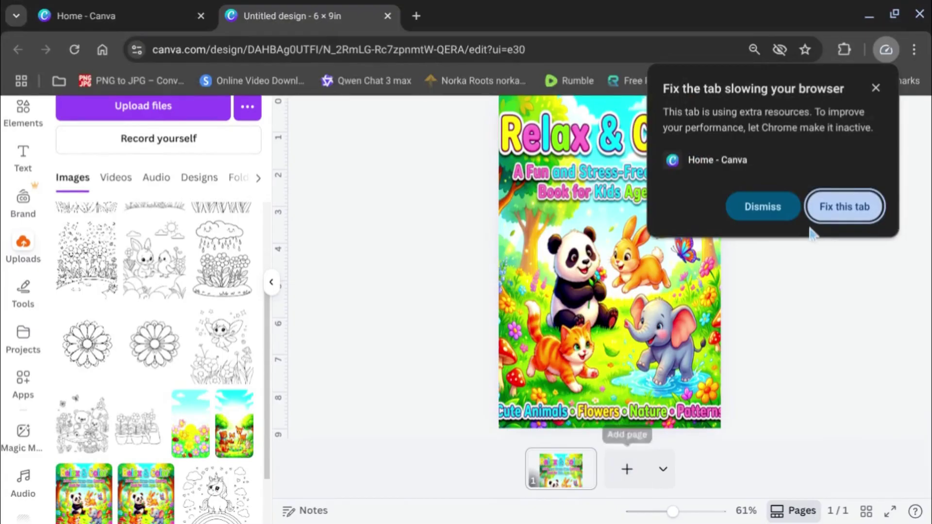
{"action": "left_click", "coordinate": [839, 207]}
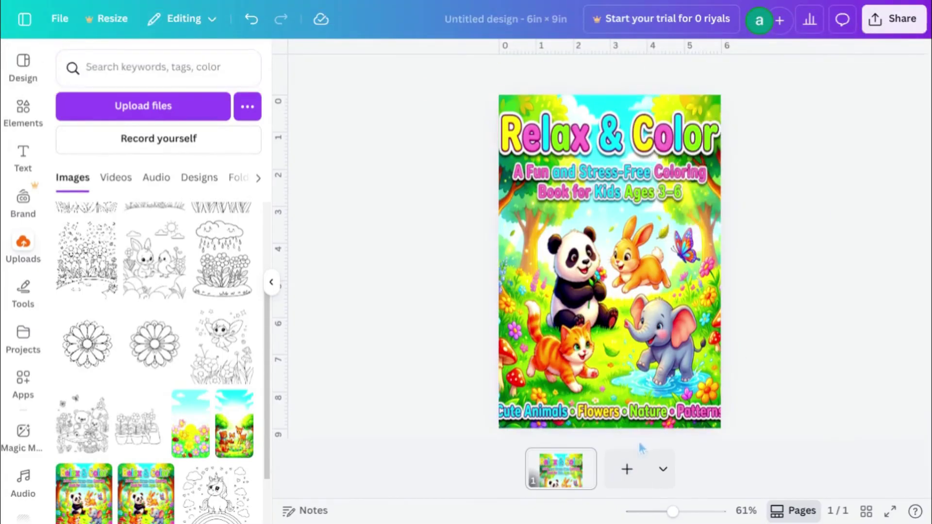
Add a blank second page to the design and return to the cover page.
{"action": "left_click", "coordinate": [626, 468]}
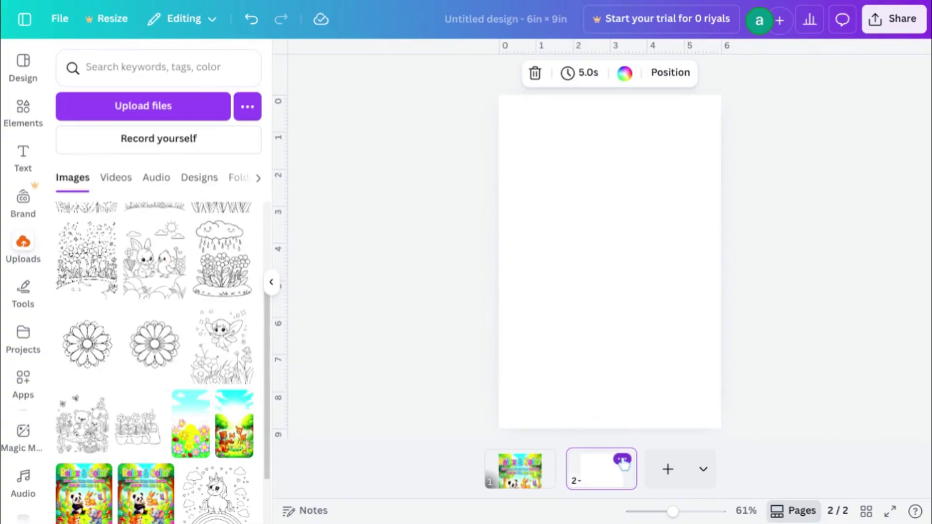
{"action": "left_click_drag", "start_coordinate": [624, 463], "coordinate": [607, 471]}
{"action": "left_click", "coordinate": [518, 477]}
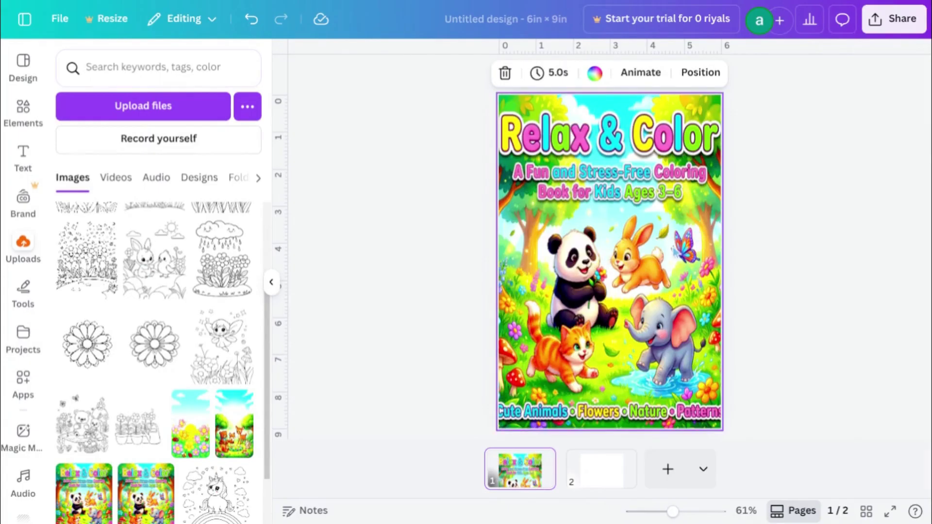
Duplicate the cover page twice so that the copies sit before the blank page.
{"action": "left_click", "coordinate": [609, 262]}
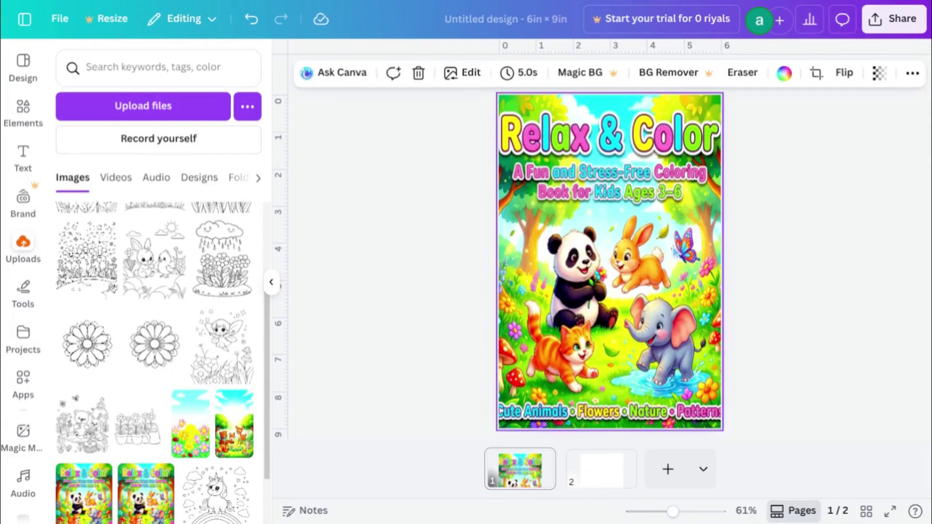
{"action": "scroll", "coordinate": [673, 251], "scroll_direction": "up", "scroll_amount": 2}
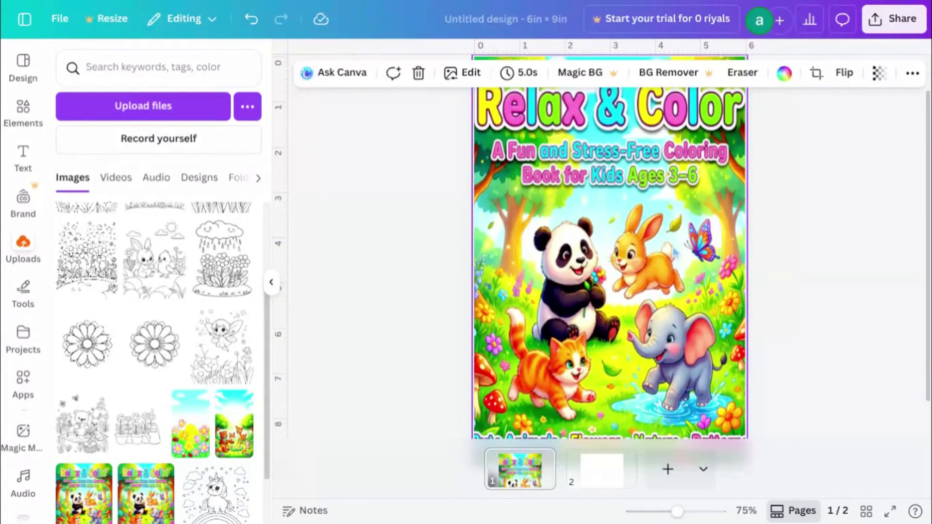
{"action": "key", "text": "ctrl+d"}
{"action": "scroll", "coordinate": [674, 250], "scroll_direction": "up", "scroll_amount": 2}
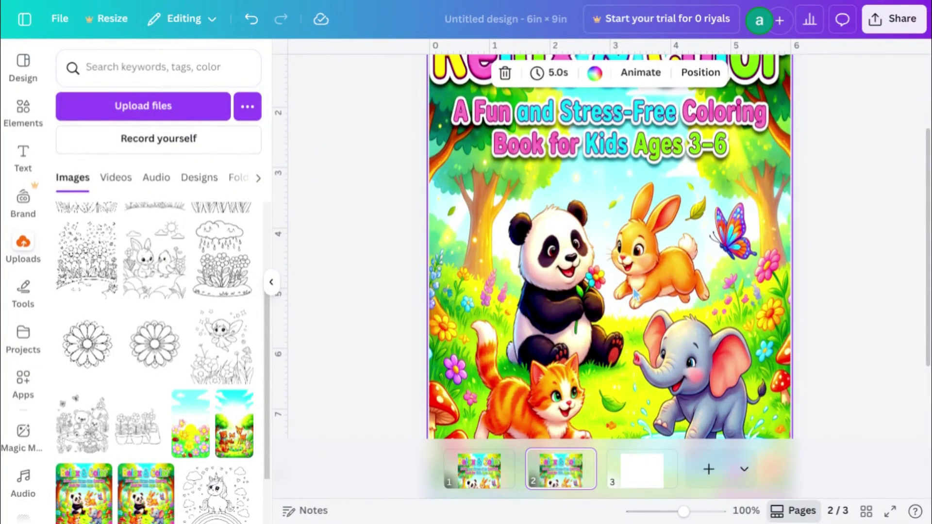
{"action": "scroll", "coordinate": [633, 294], "scroll_direction": "up", "scroll_amount": 2}
{"action": "key", "text": "ctrl+d"}
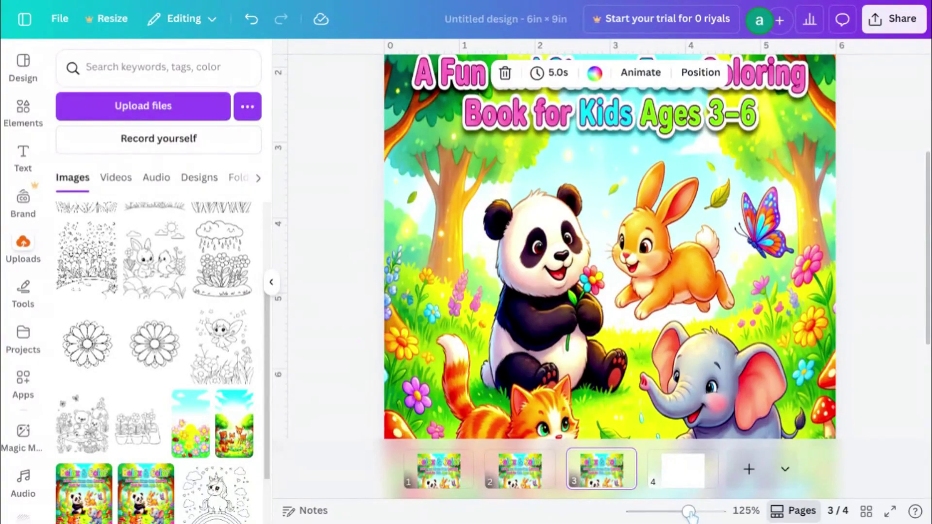
View the whole cover page at 44% zoom and go back through page 2 to page 1.
{"action": "left_click_drag", "start_coordinate": [688, 512], "coordinate": [665, 512]}
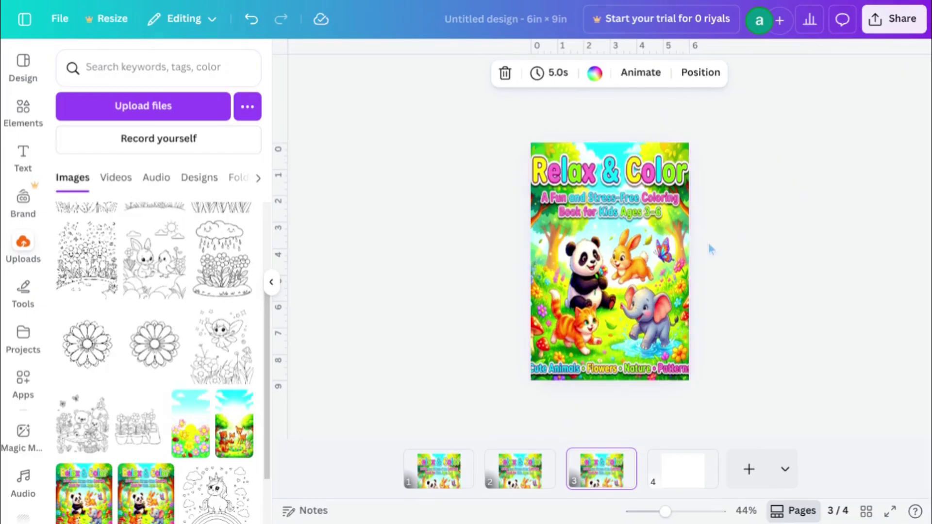
{"action": "left_click", "coordinate": [518, 478]}
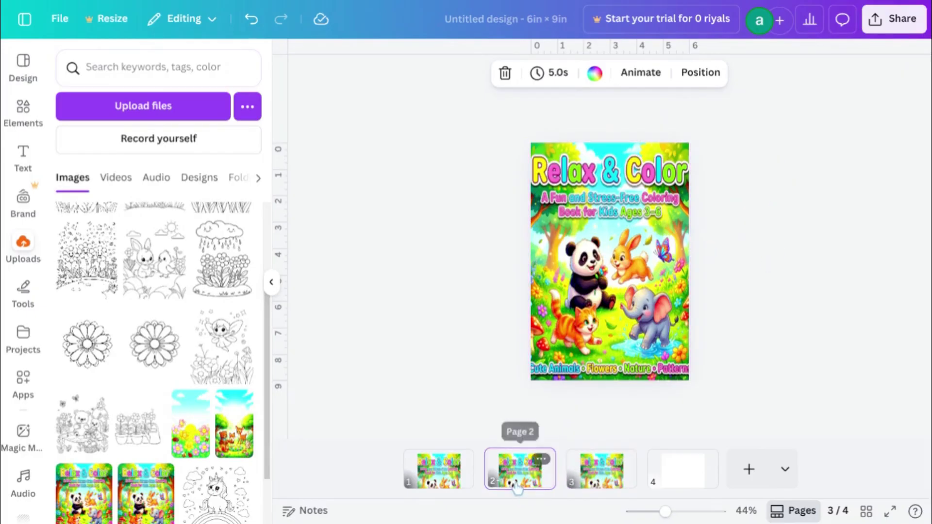
{"action": "left_click", "coordinate": [444, 480]}
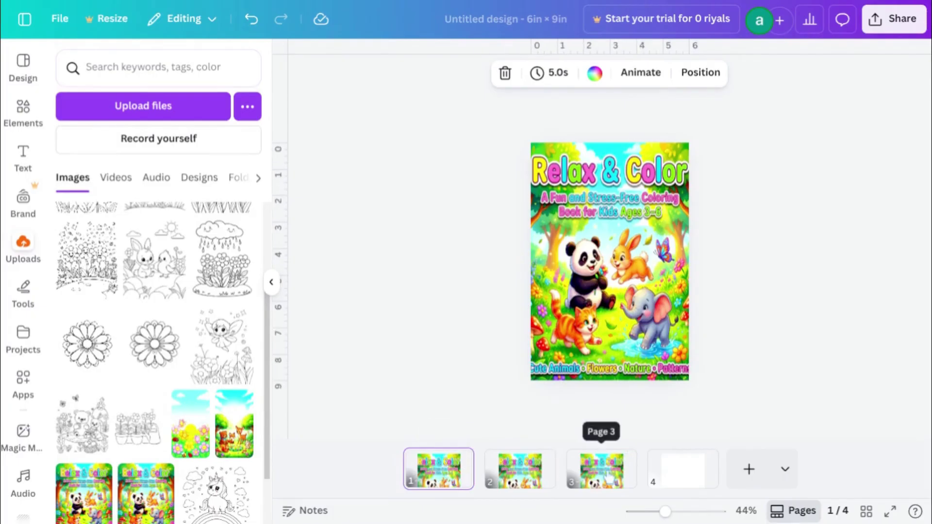
Look through the uploaded videos, audio, designs and folders, and deselect the page.
{"action": "left_click", "coordinate": [117, 181]}
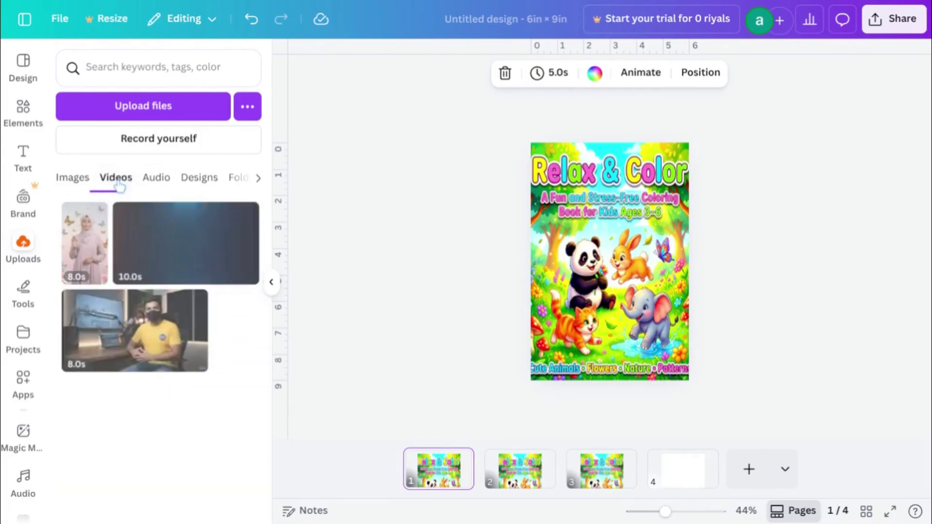
{"action": "left_click", "coordinate": [157, 182]}
{"action": "left_click", "coordinate": [195, 183]}
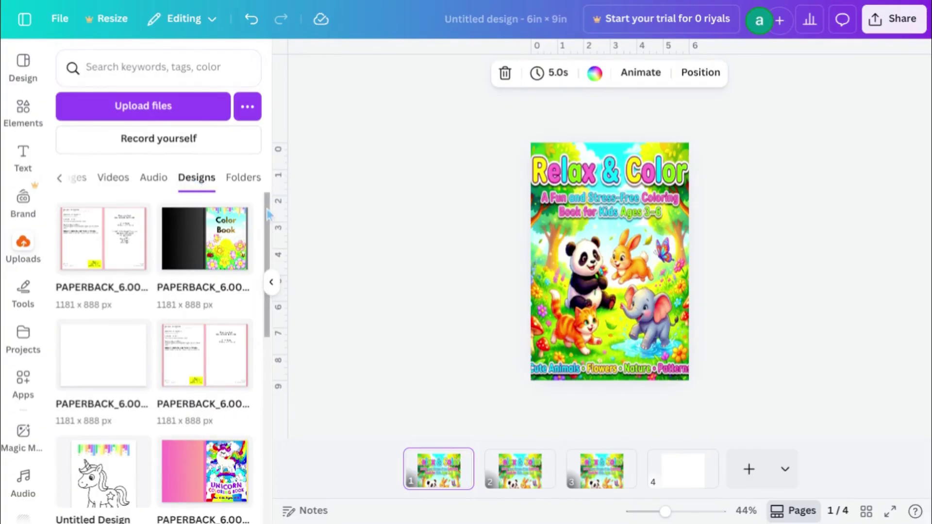
{"action": "mouse_move", "coordinate": [269, 217]}
{"action": "left_mouse_down"}
{"action": "mouse_move", "coordinate": [275, 422]}
{"action": "mouse_move", "coordinate": [271, 204]}
{"action": "left_mouse_up"}
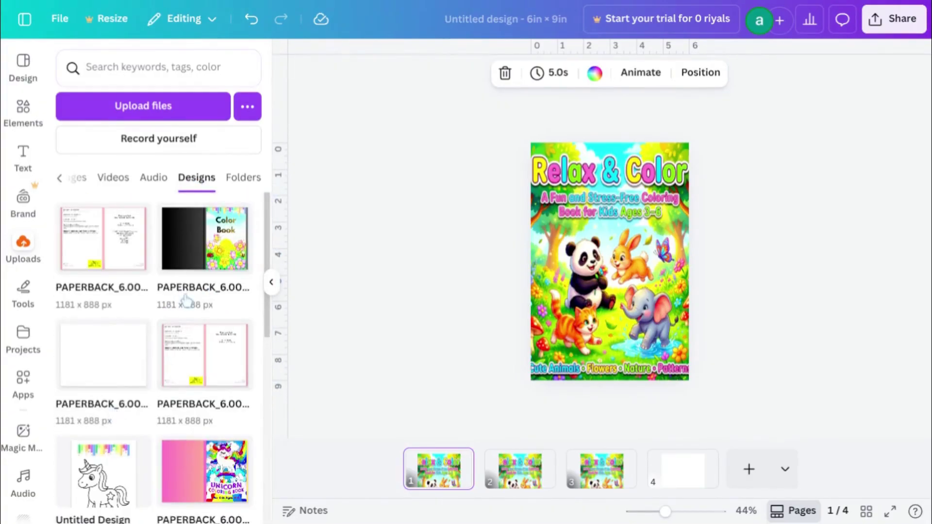
{"action": "left_click", "coordinate": [246, 178]}
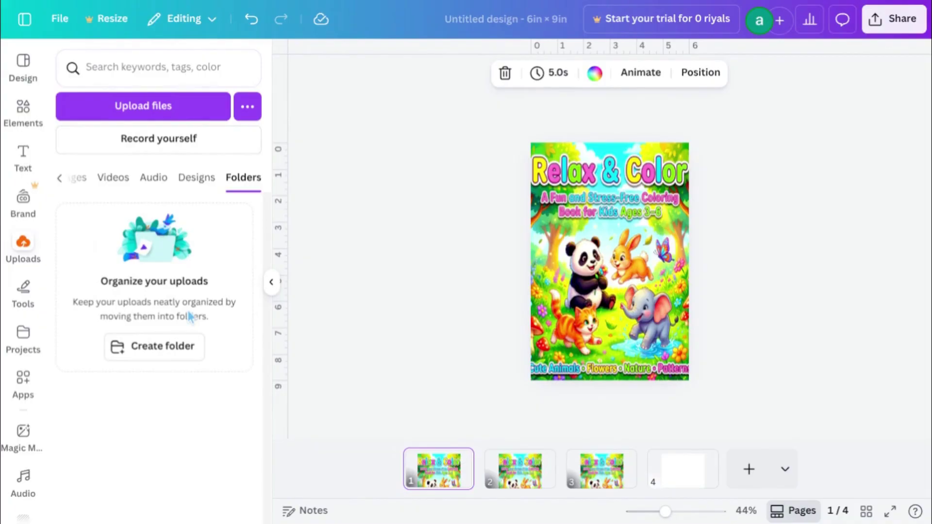
{"action": "left_click", "coordinate": [435, 238]}
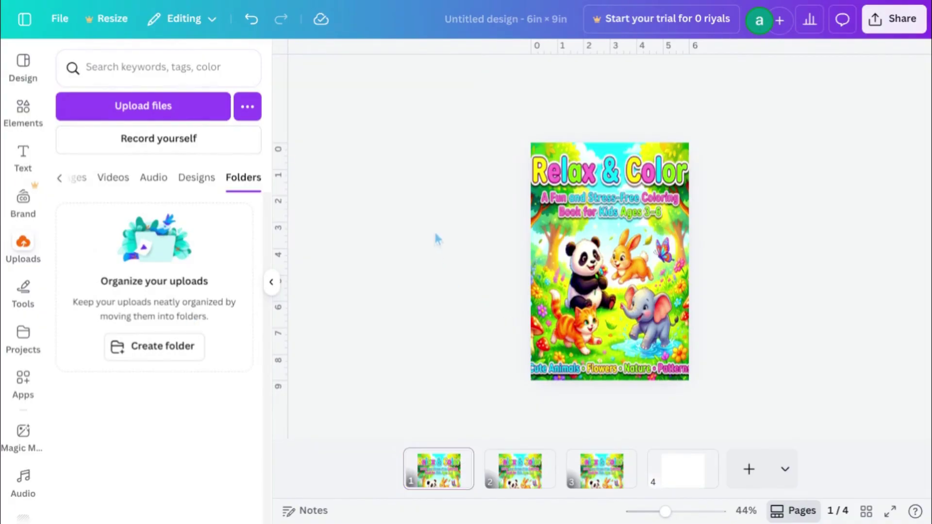
Open the Elements library to examine its categories.
{"action": "left_click", "coordinate": [27, 113]}
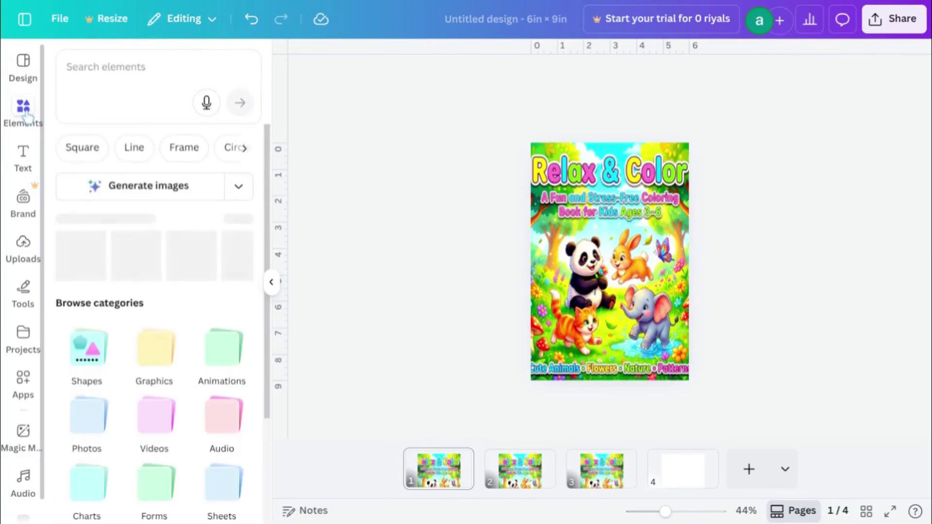